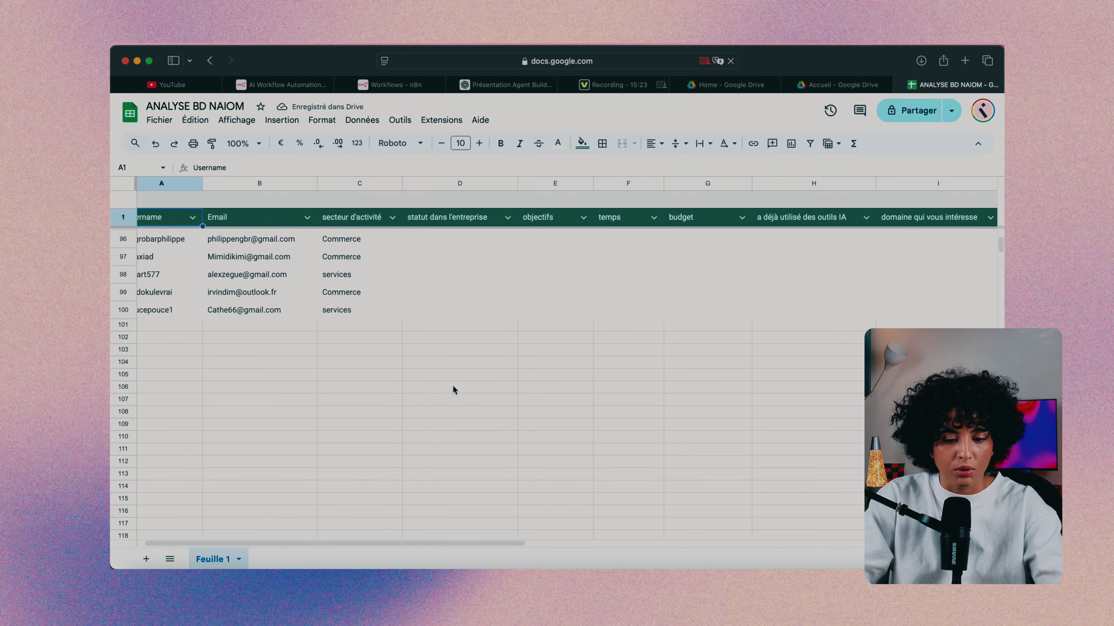
Look through the subscriber rows of the ANALYSE BD NAIOM sheet to see which category columns are filled in
{"action": "scroll", "coordinate": [452, 385], "scroll_direction": "down", "scroll_amount": 20}
{"action": "scroll", "coordinate": [453, 387], "scroll_direction": "up", "scroll_amount": 15}
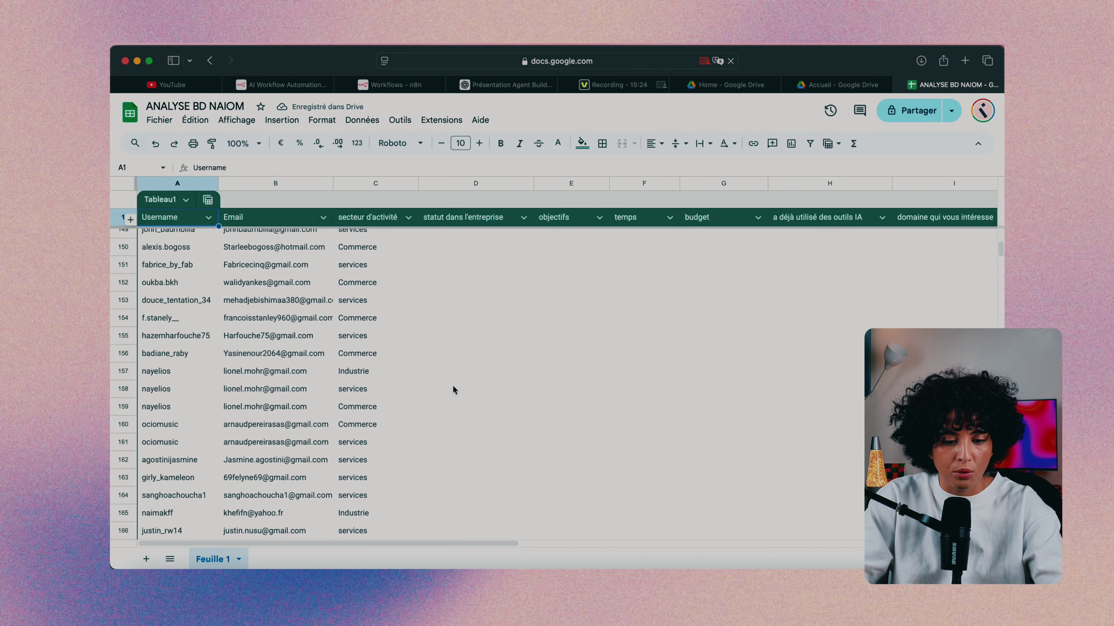
{"action": "scroll", "coordinate": [453, 390], "scroll_direction": "down", "scroll_amount": 18}
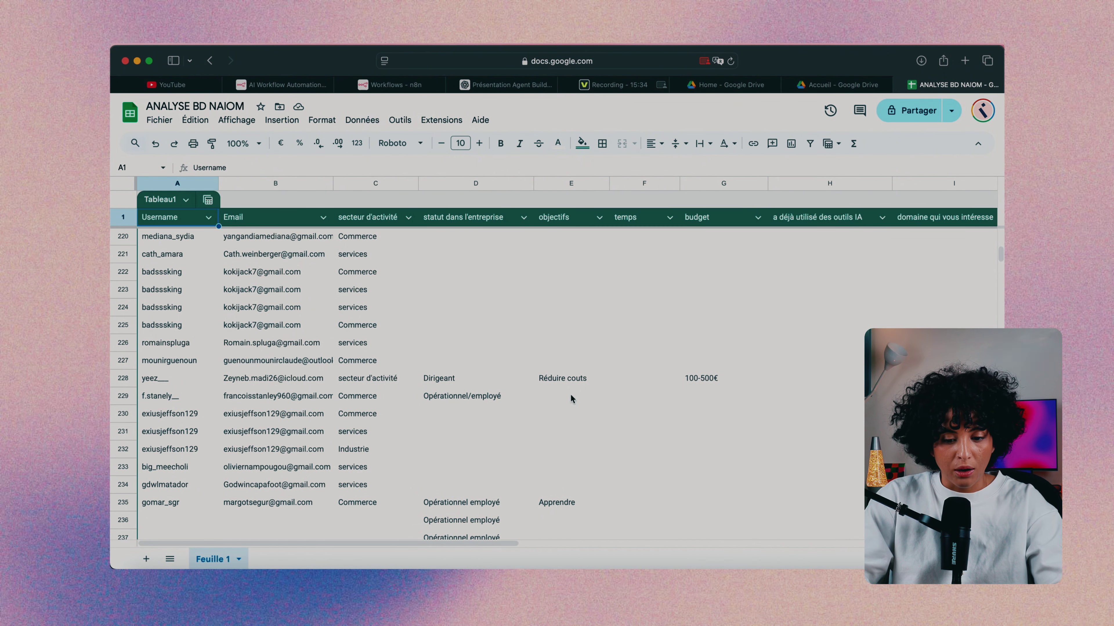
{"action": "scroll", "coordinate": [681, 362], "scroll_direction": "down", "scroll_amount": 1}
{"action": "scroll", "coordinate": [680, 362], "scroll_direction": "up", "scroll_amount": 2}
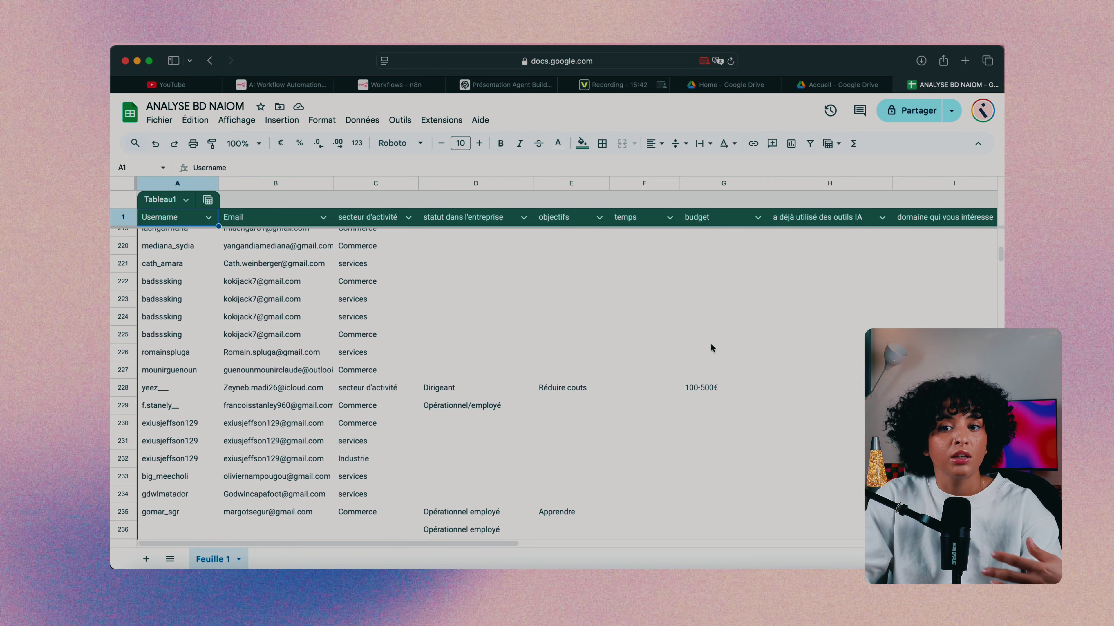
{"action": "scroll", "coordinate": [711, 346], "scroll_direction": "up", "scroll_amount": 15}
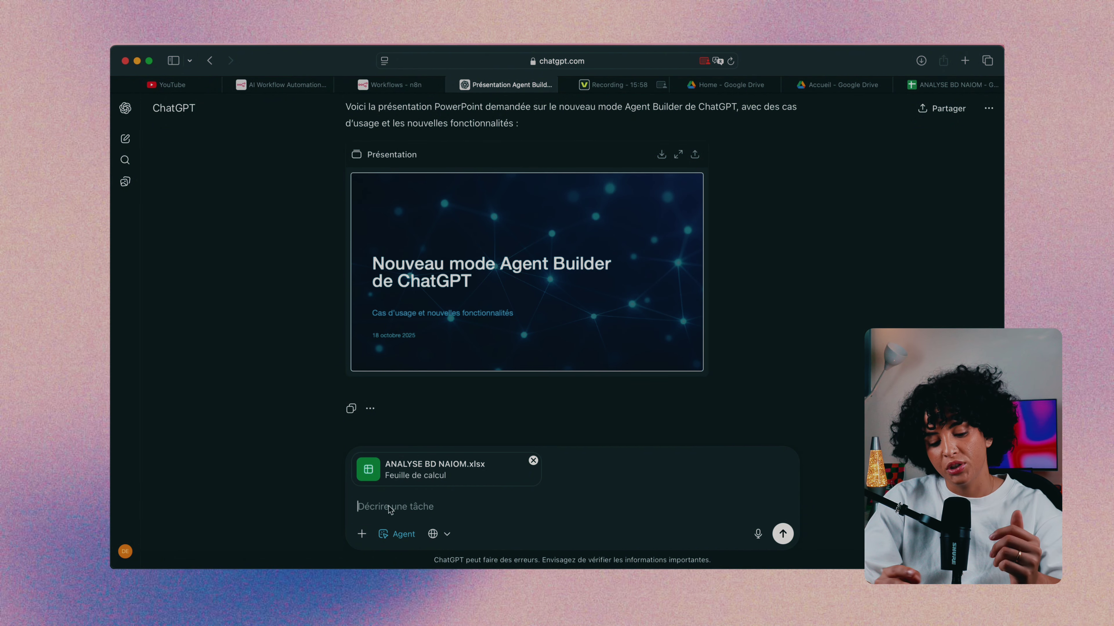
Ask the agent in French to chart the attached Instagram subscriber database by category in new sheets and summarise the results in a short presentation
{"action": "type", "text": "est ce"}
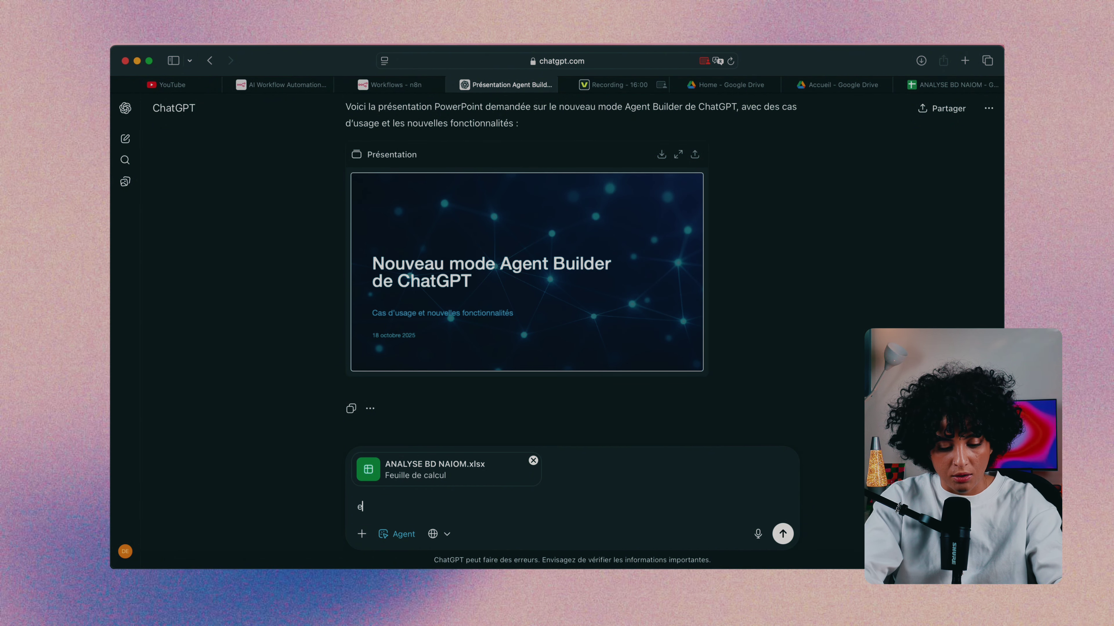
{"action": "type", "text": " que"}
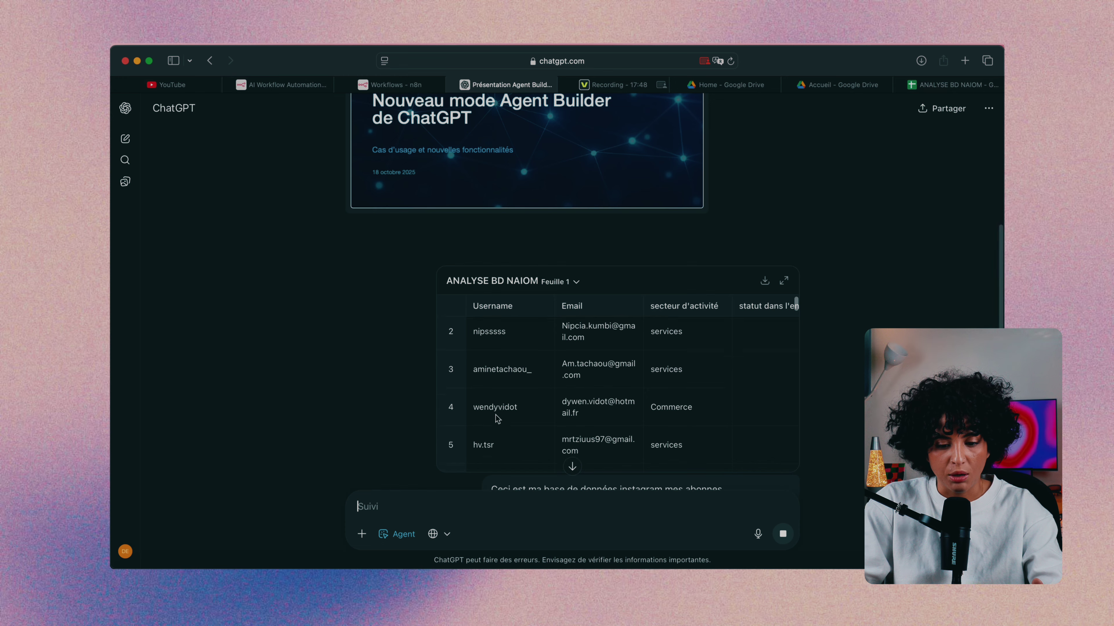
Examine the rows of the ANALYSE BD NAIOM table attached to the request in the conversation
{"action": "scroll", "coordinate": [497, 419], "scroll_direction": "down", "scroll_amount": 20}
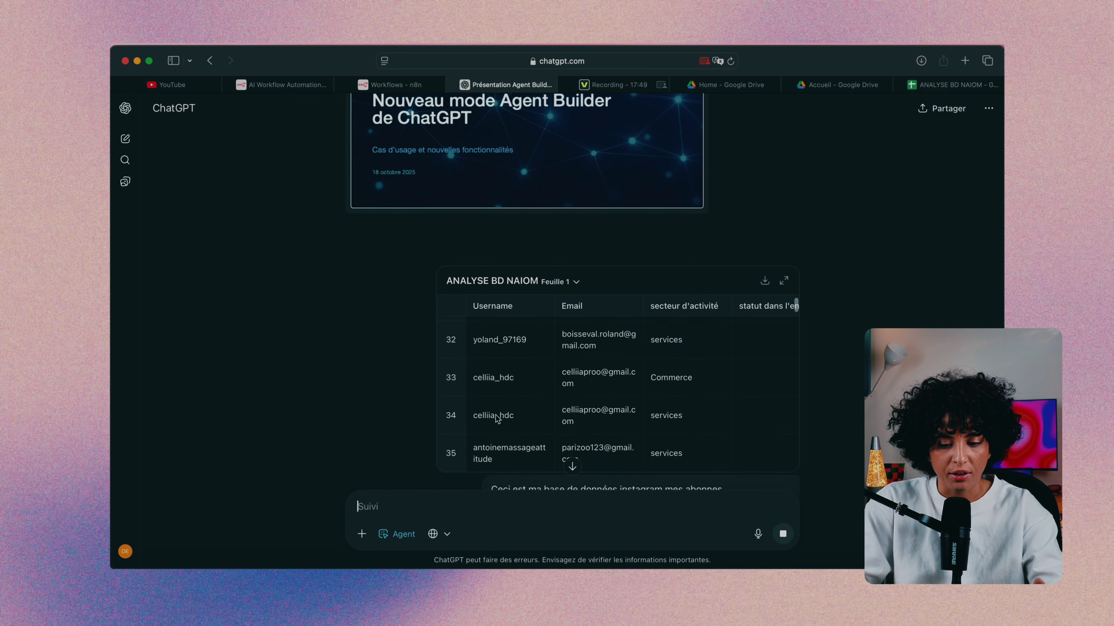
{"action": "scroll", "coordinate": [498, 419], "scroll_direction": "down", "scroll_amount": 20}
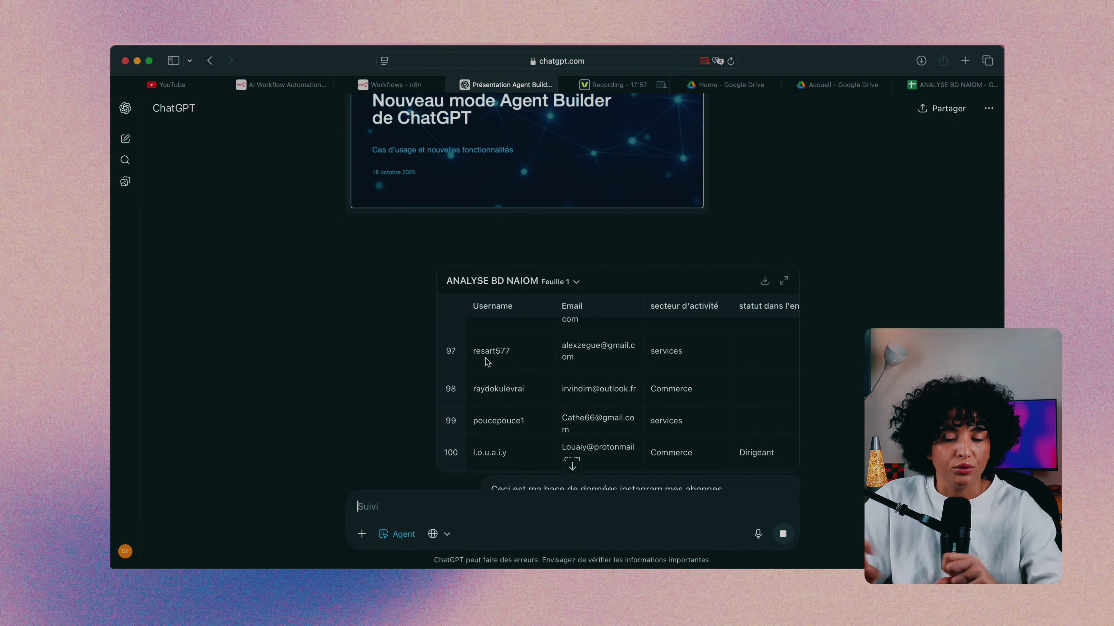
{"action": "scroll", "coordinate": [487, 362], "scroll_direction": "down", "scroll_amount": 15}
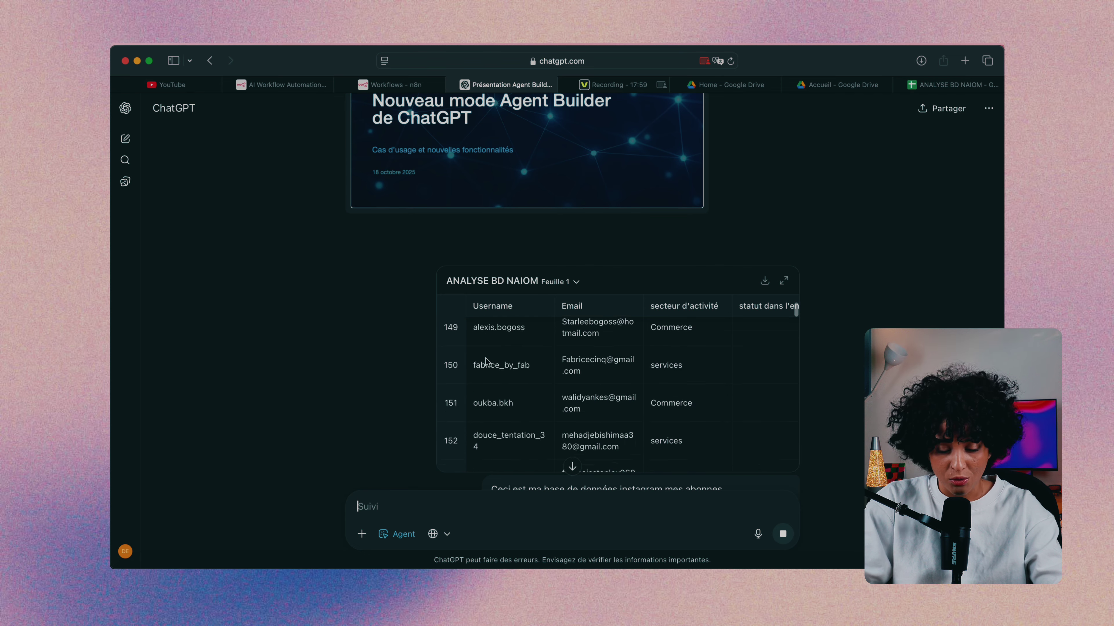
{"action": "scroll", "coordinate": [677, 191], "scroll_direction": "down", "scroll_amount": 10}
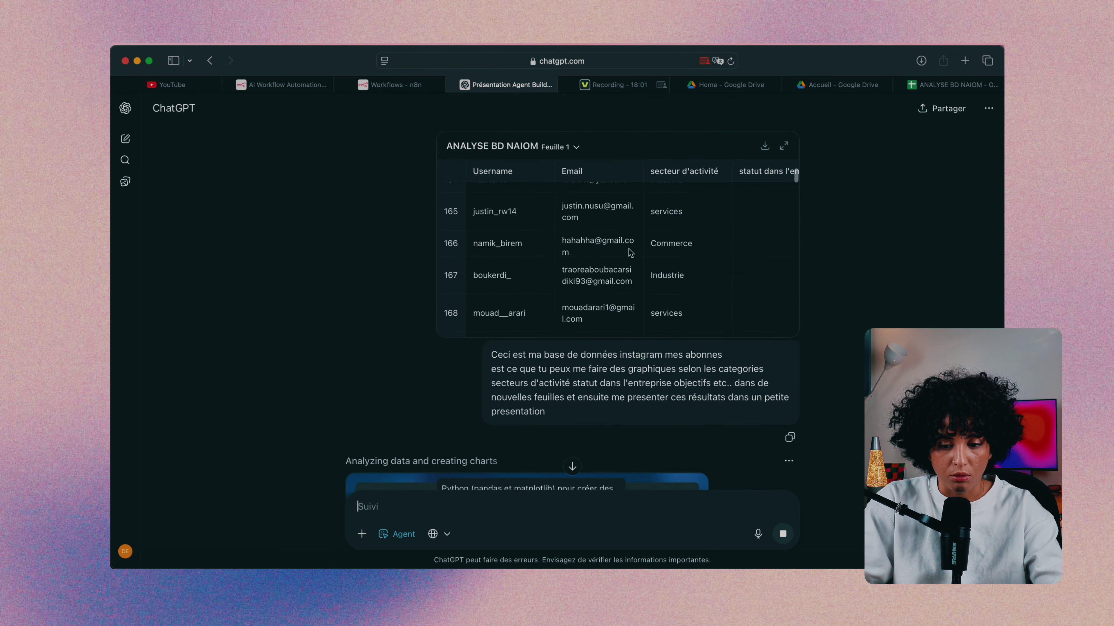
{"action": "scroll", "coordinate": [629, 250], "scroll_direction": "down", "scroll_amount": 12}
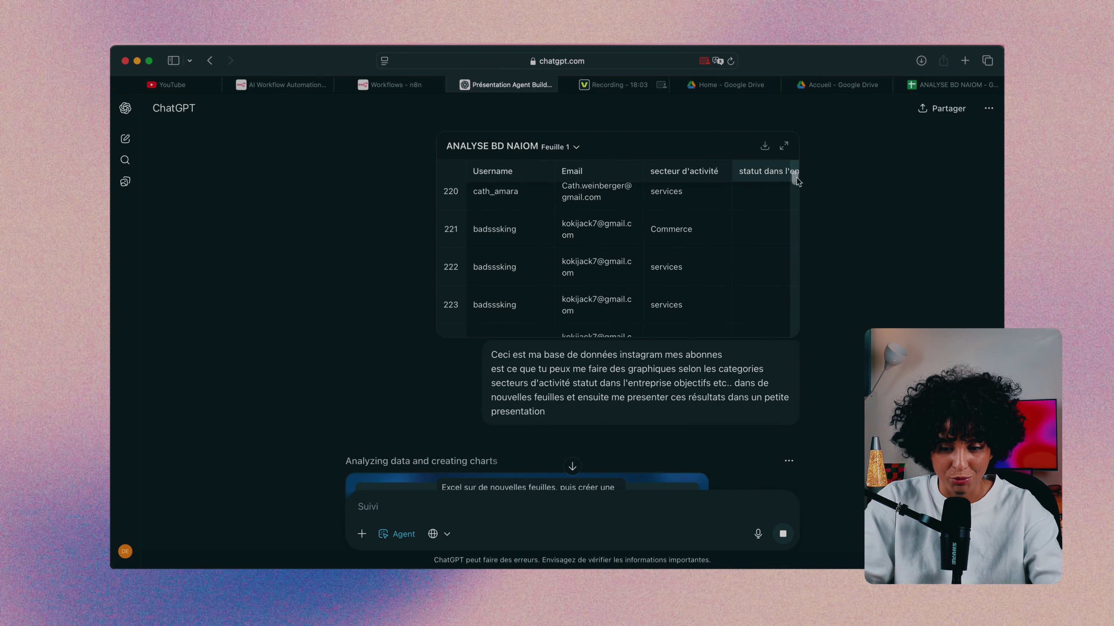
{"action": "left_click_drag", "start_coordinate": [794, 179], "coordinate": [794, 360]}
{"action": "scroll", "coordinate": [795, 361], "scroll_direction": "down", "scroll_amount": 7}
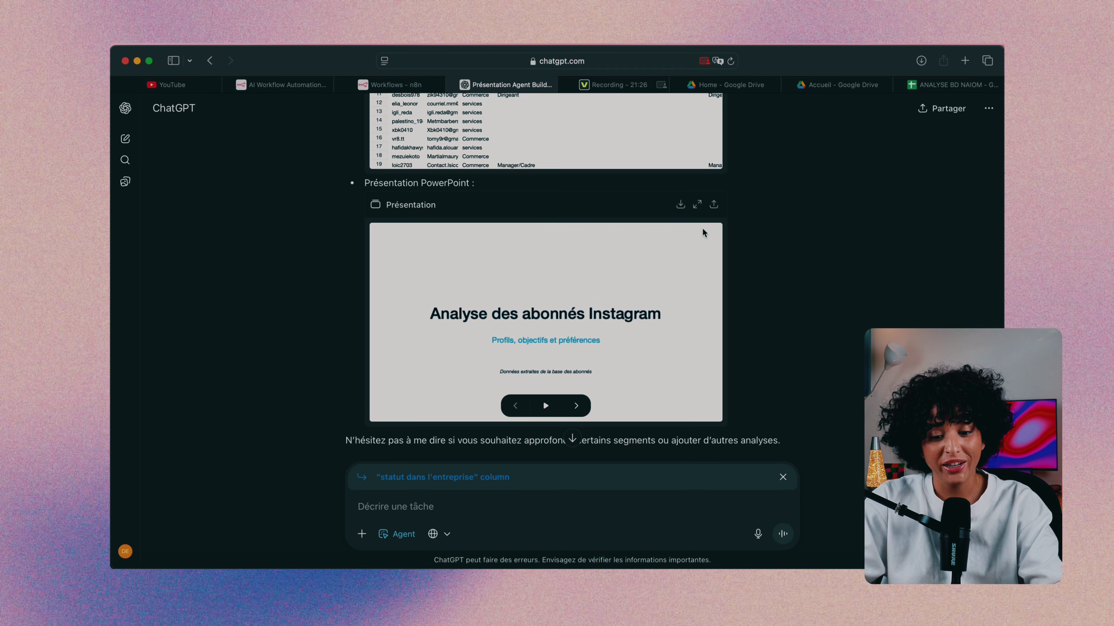
Review the generated workbook, including its Domaine d'intérêt chart, and close the preview
{"action": "scroll", "coordinate": [702, 232], "scroll_direction": "up", "scroll_amount": 6}
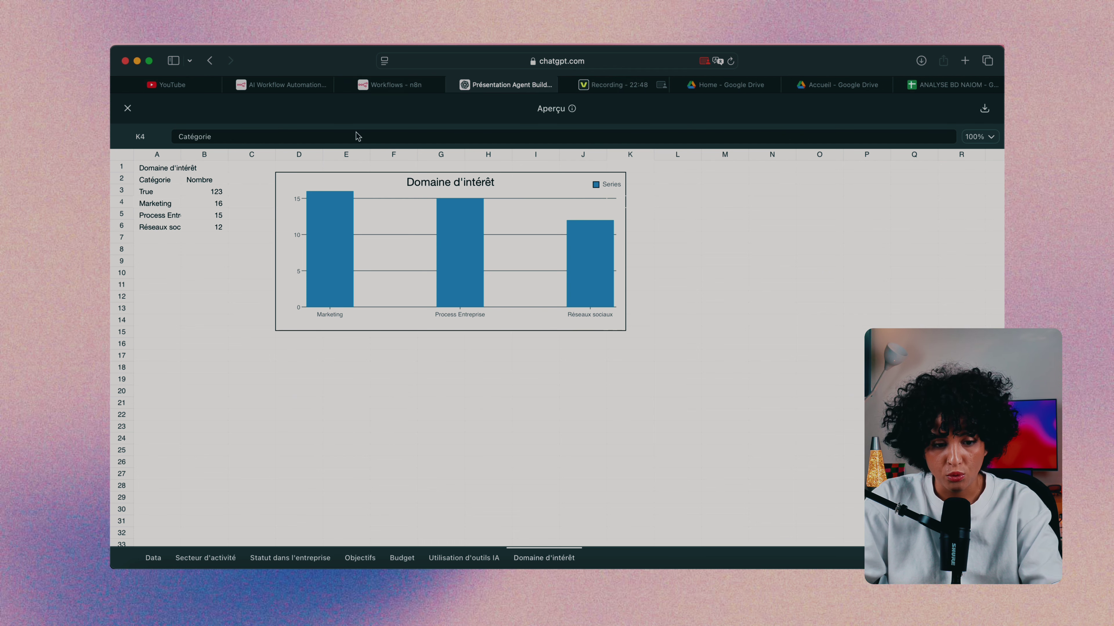
{"action": "left_click", "coordinate": [128, 107]}
Play the Analyse des abonnés Instagram presentation full screen and view its title and Répartition par secteur d'activité slides
{"action": "scroll", "coordinate": [494, 391], "scroll_direction": "down", "scroll_amount": 5}
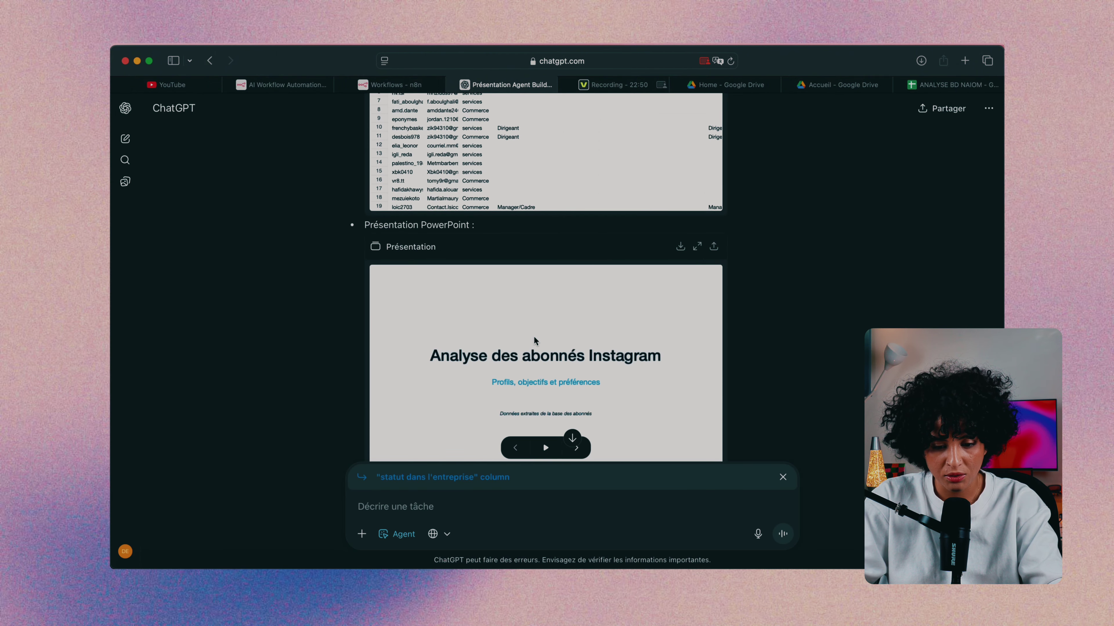
{"action": "left_click", "coordinate": [544, 450]}
{"action": "key", "text": "Right"}
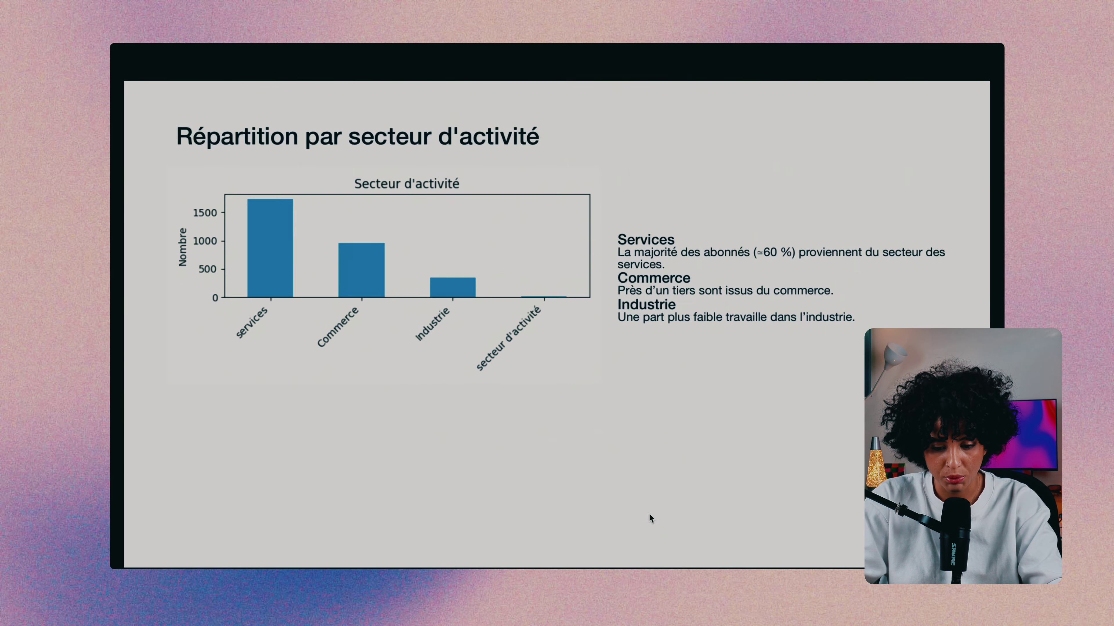
{"action": "key", "text": "Left"}
{"action": "key", "text": "Right"}
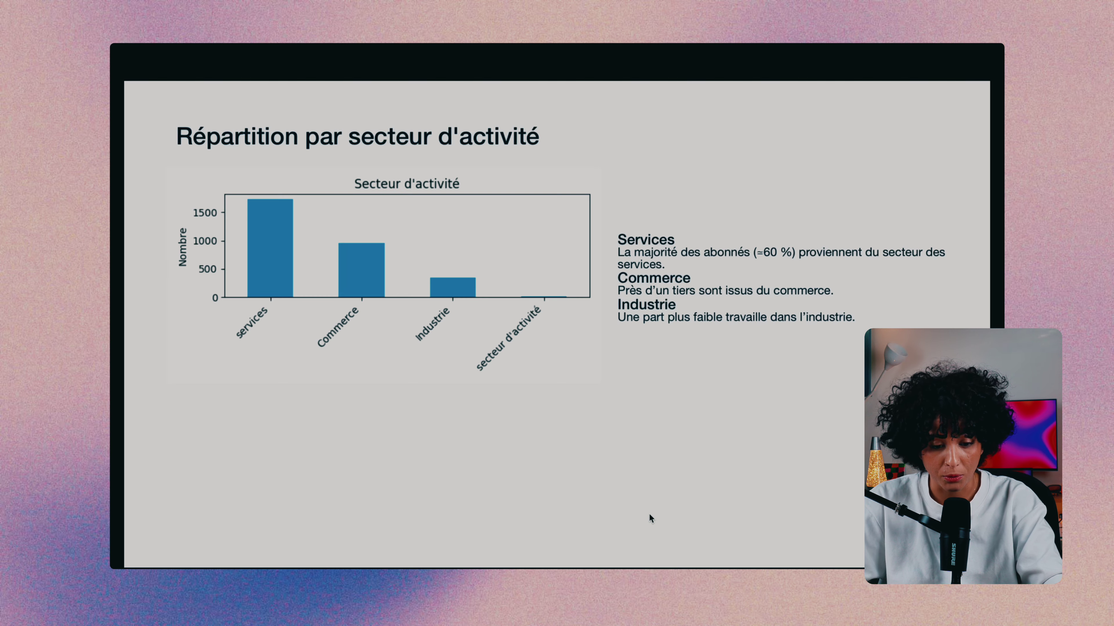
{"action": "key", "text": "Left"}
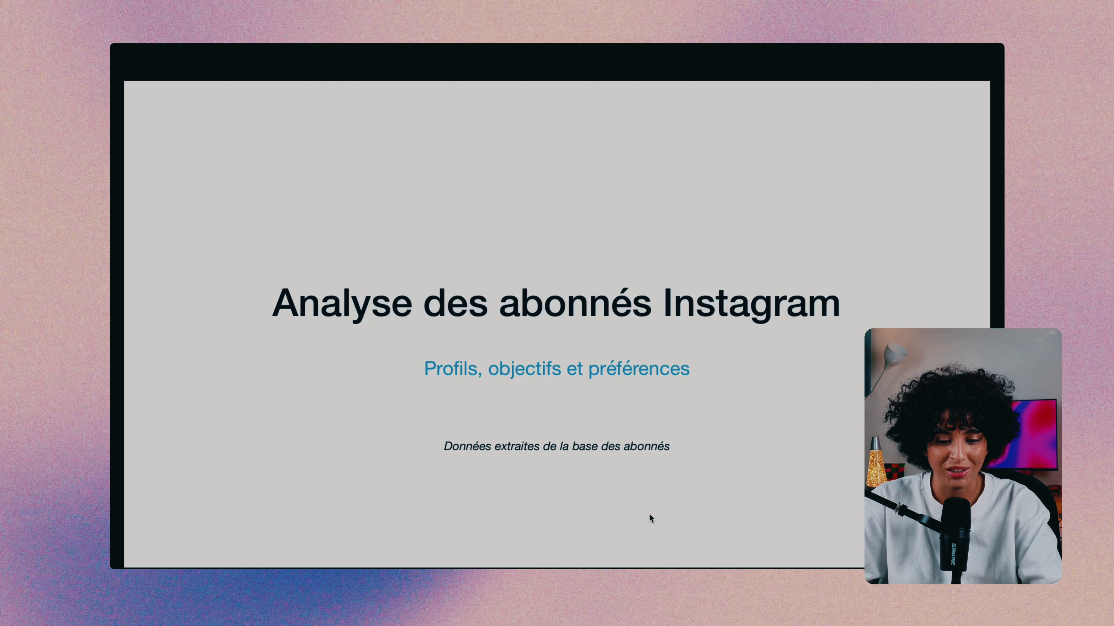
{"action": "key", "text": "Right"}
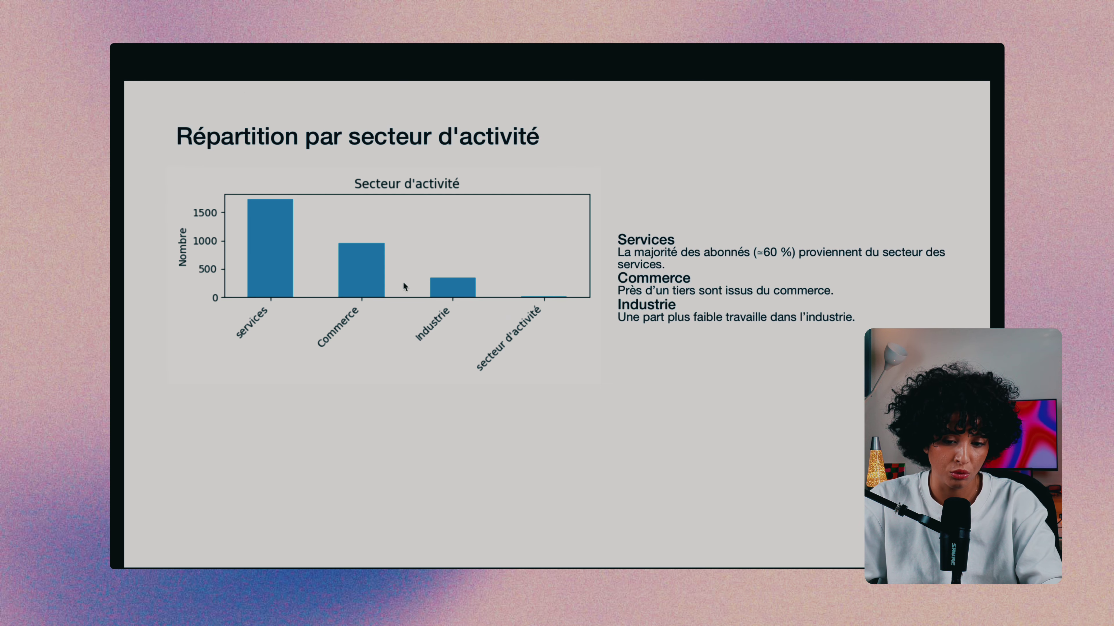
View the slides from Statut dans l'entreprise through Domaine d'intérêt and exit the full-screen presentation
{"action": "key", "text": "Right"}
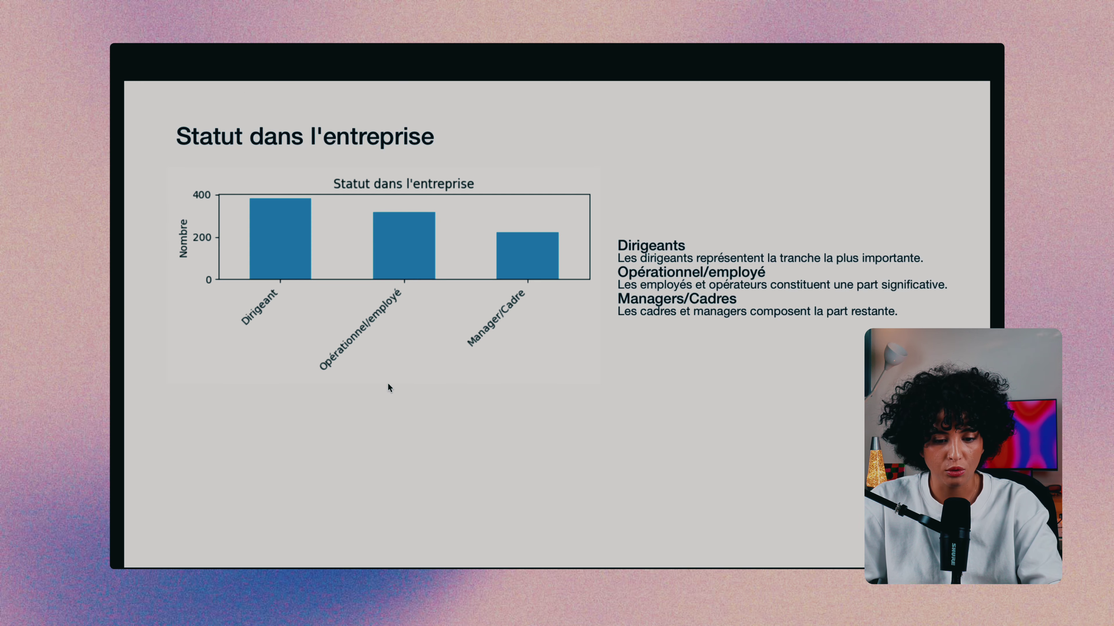
{"action": "key", "text": "Right"}
{"action": "key", "text": "Right"}
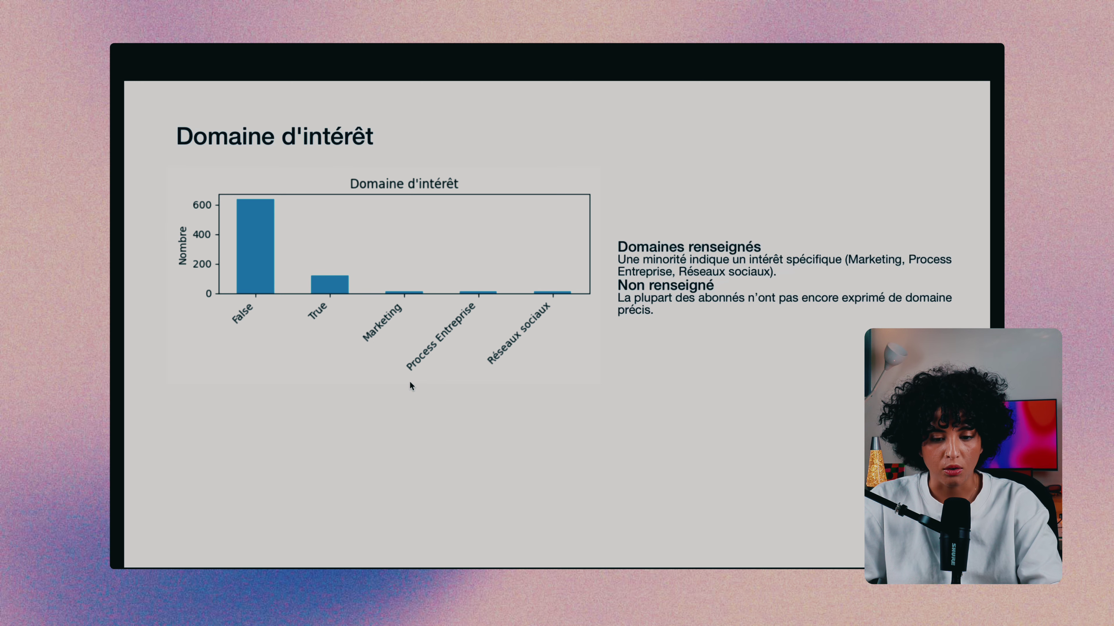
{"action": "key", "text": "Right"}
{"action": "key", "text": "Left"}
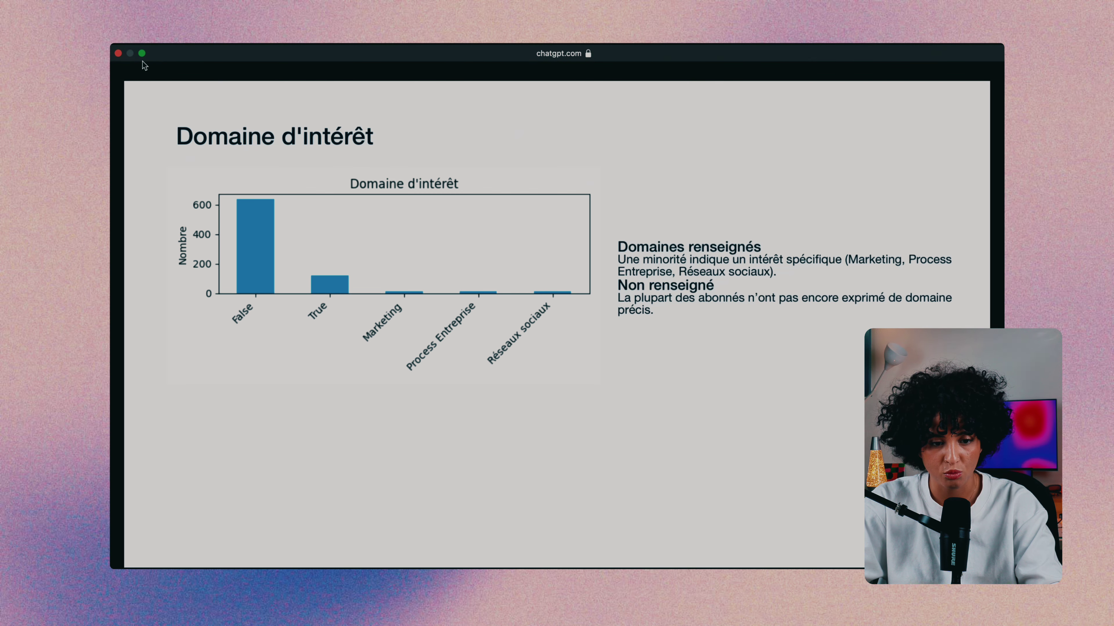
{"action": "mouse_move", "coordinate": [141, 55]}
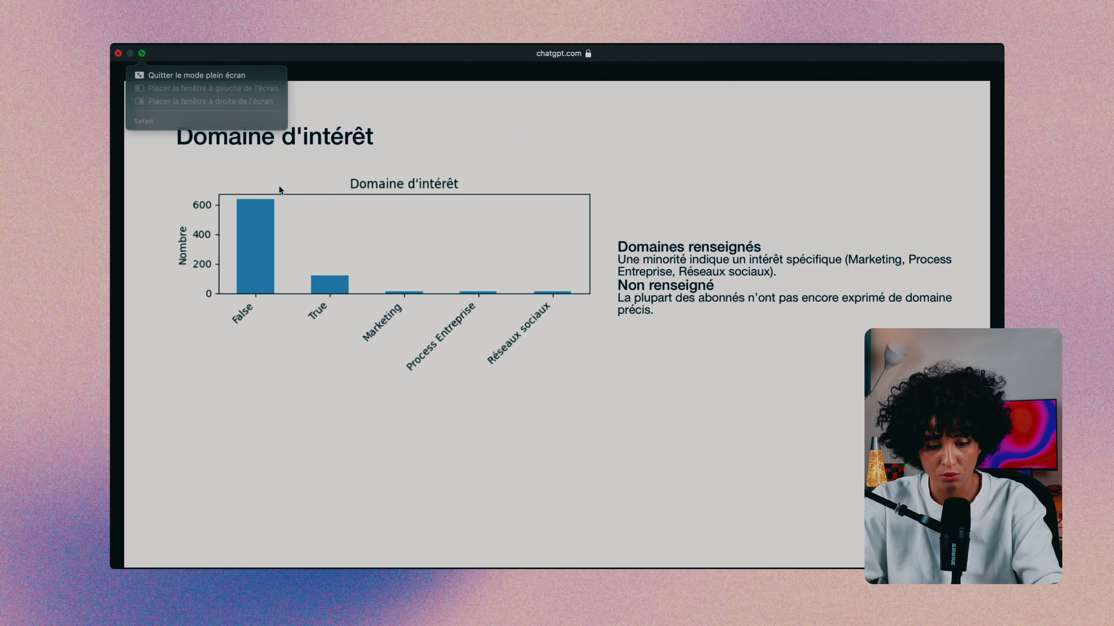
{"action": "key", "text": "Escape"}
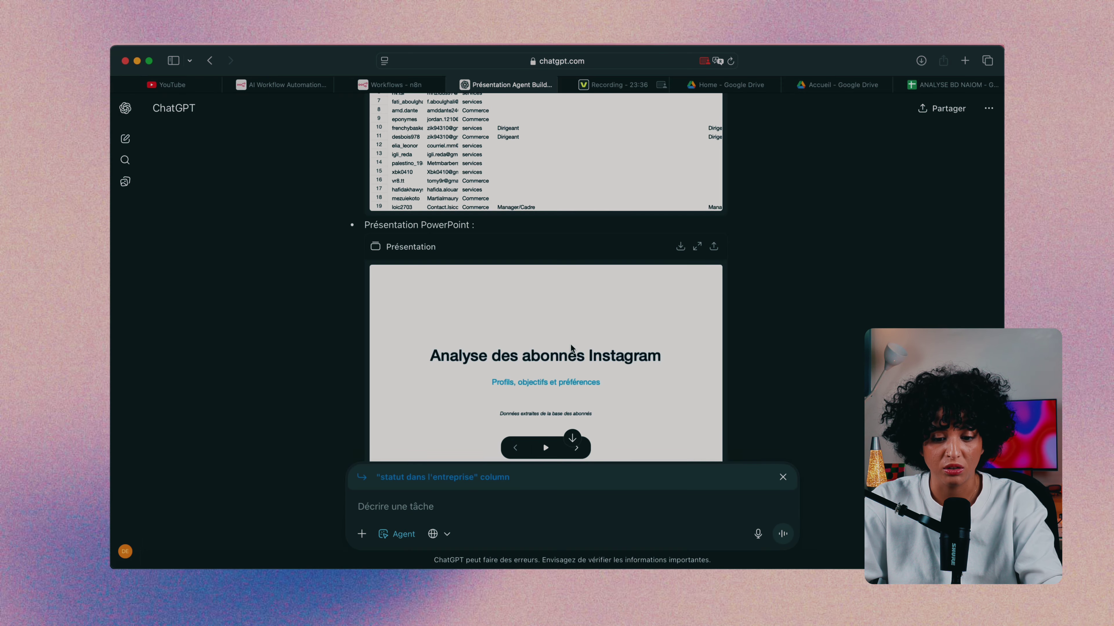
Ask the agent in French to find all companies in France working in artificial intelligence or connected with AI or IT
{"action": "scroll", "coordinate": [571, 344], "scroll_direction": "down", "scroll_amount": 2}
{"action": "scroll", "coordinate": [570, 343], "scroll_direction": "up", "scroll_amount": 2}
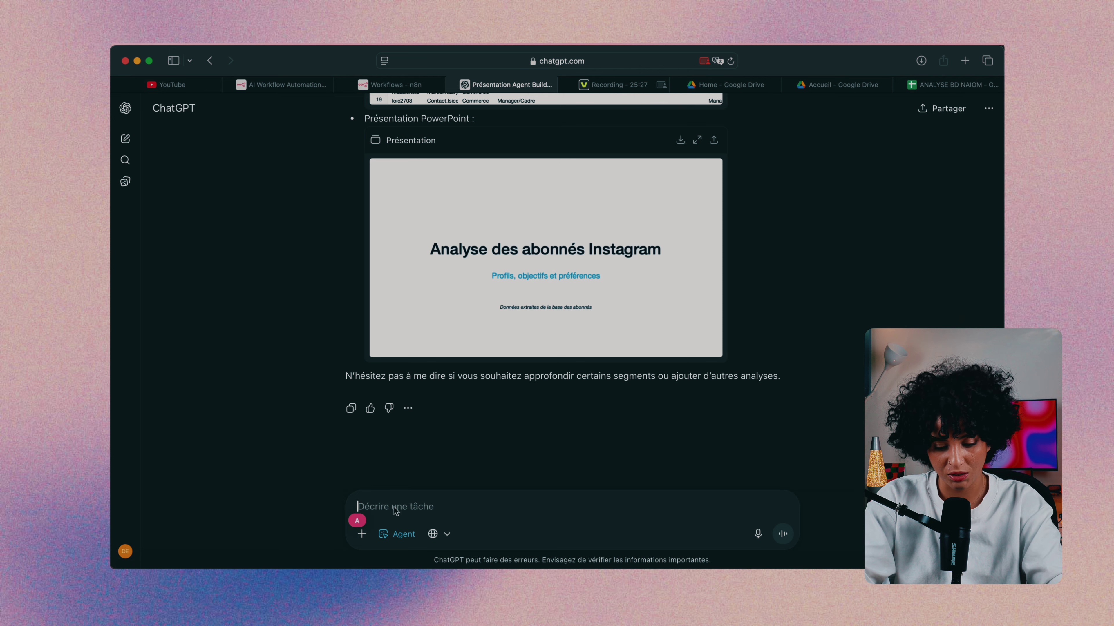
{"action": "type", "text": "d"}
{"action": "key", "text": "BackSpace"}
{"action": "type", "text": "peu"}
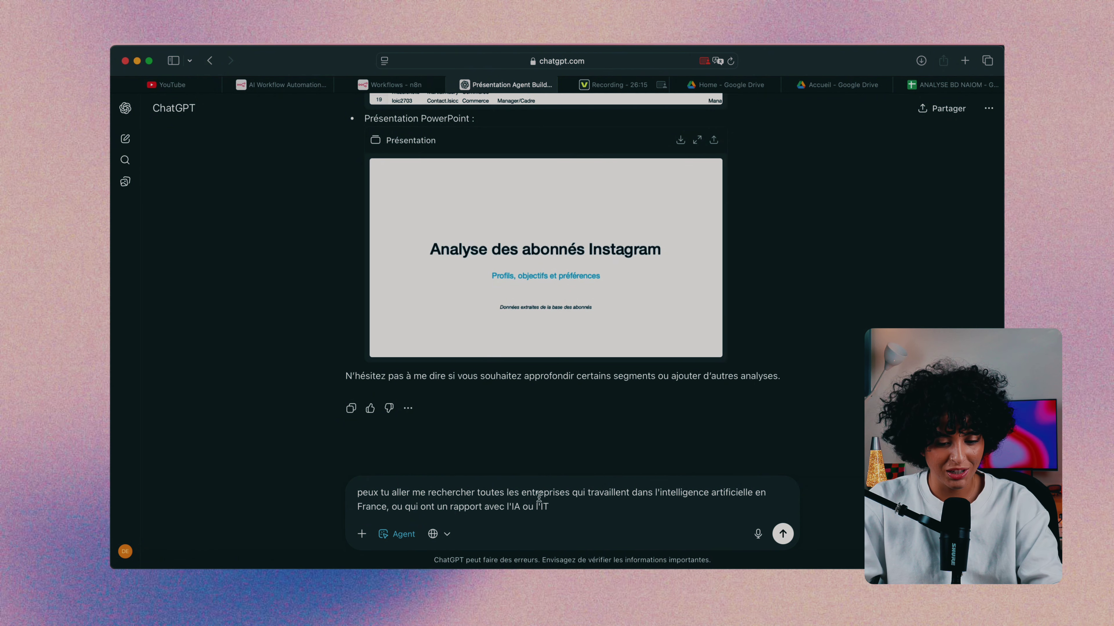
{"action": "left_click", "coordinate": [782, 543]}
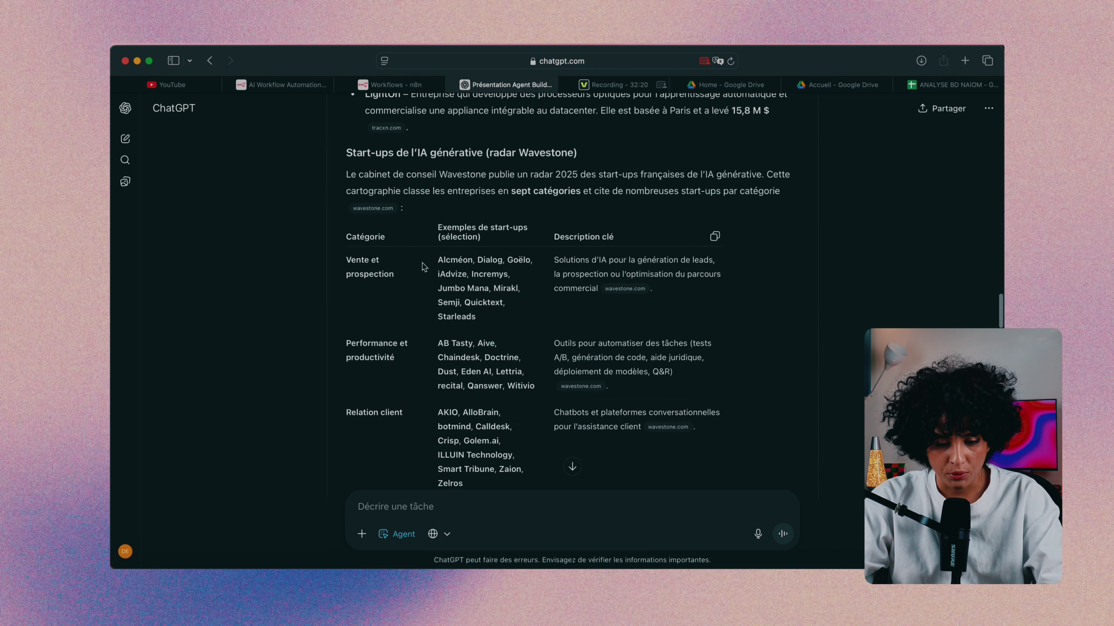
Read the company report from the generative AI start-up table and its sources through the other IT companies to the conclusion
{"action": "scroll", "coordinate": [423, 267], "scroll_direction": "down", "scroll_amount": 3}
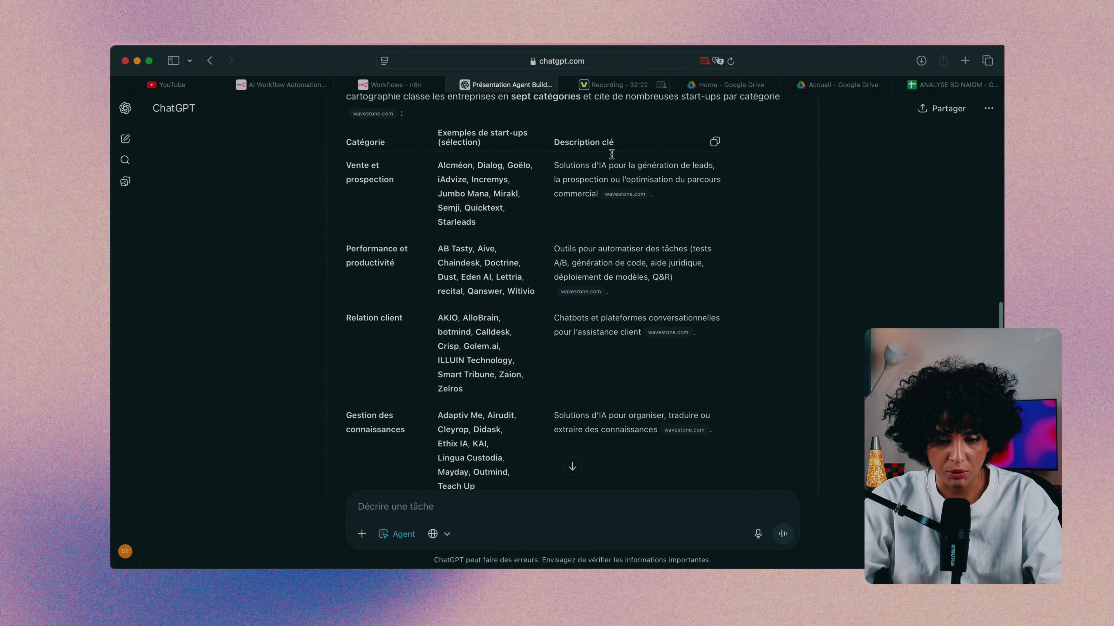
{"action": "mouse_move", "coordinate": [626, 198]}
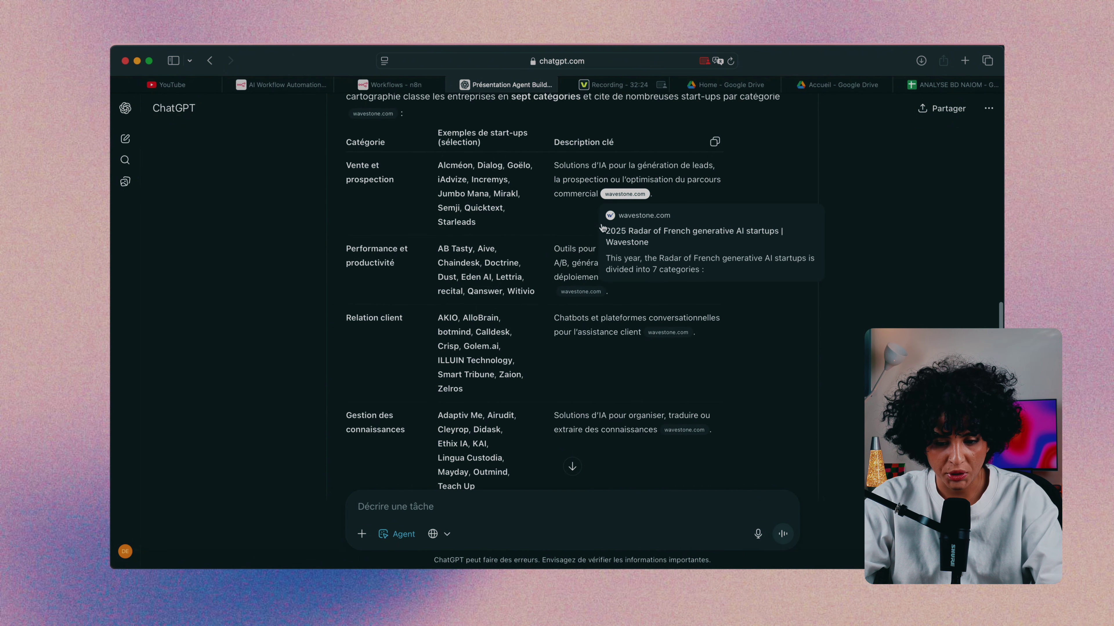
{"action": "mouse_move", "coordinate": [667, 333]}
{"action": "scroll", "coordinate": [372, 393], "scroll_direction": "down", "scroll_amount": 20}
{"action": "scroll", "coordinate": [372, 393], "scroll_direction": "up", "scroll_amount": 5}
{"action": "scroll", "coordinate": [373, 395], "scroll_direction": "down", "scroll_amount": 7}
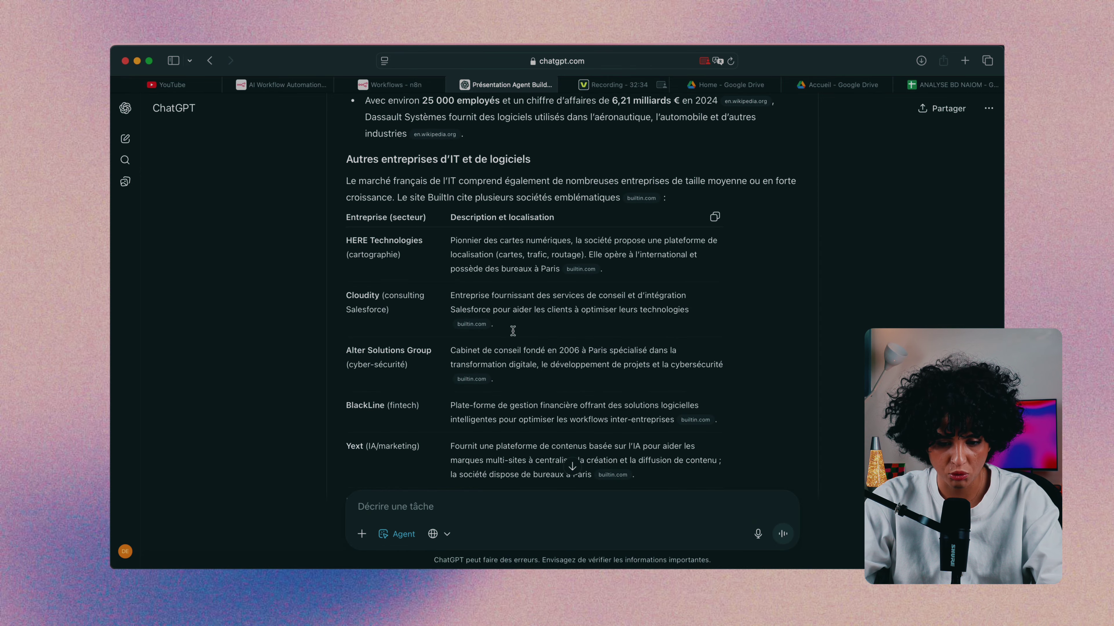
{"action": "scroll", "coordinate": [533, 316], "scroll_direction": "down", "scroll_amount": 15}
{"action": "scroll", "coordinate": [512, 330], "scroll_direction": "down", "scroll_amount": 3}
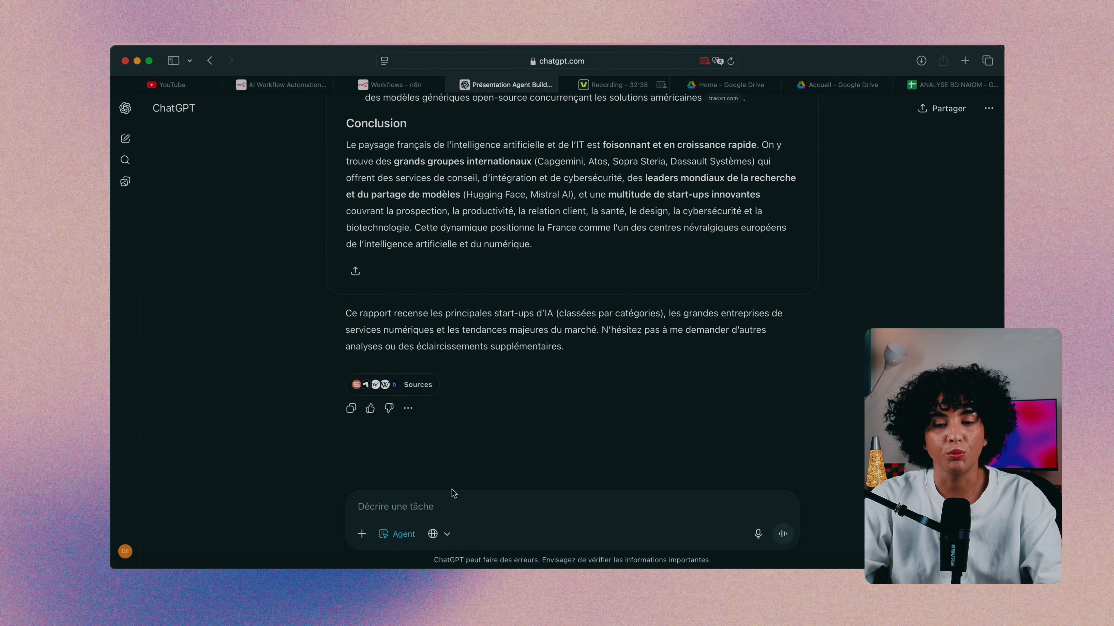
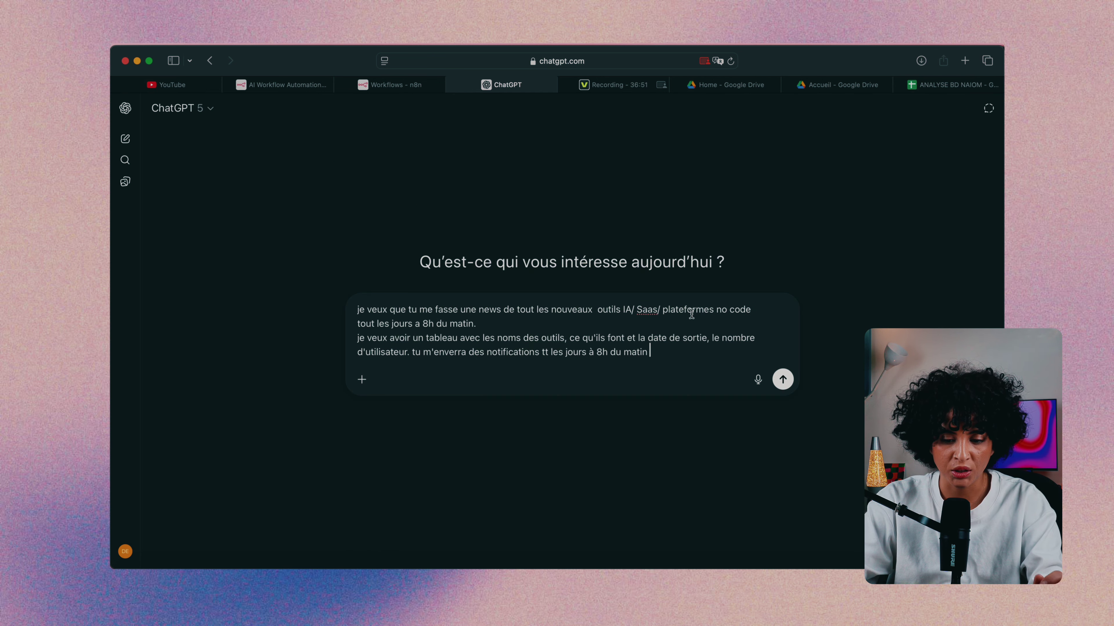
Send the request for a daily 8h news table of new AI, SaaS and no-code tools with names, functions, release dates, user numbers and notifications
{"action": "left_click", "coordinate": [783, 380]}
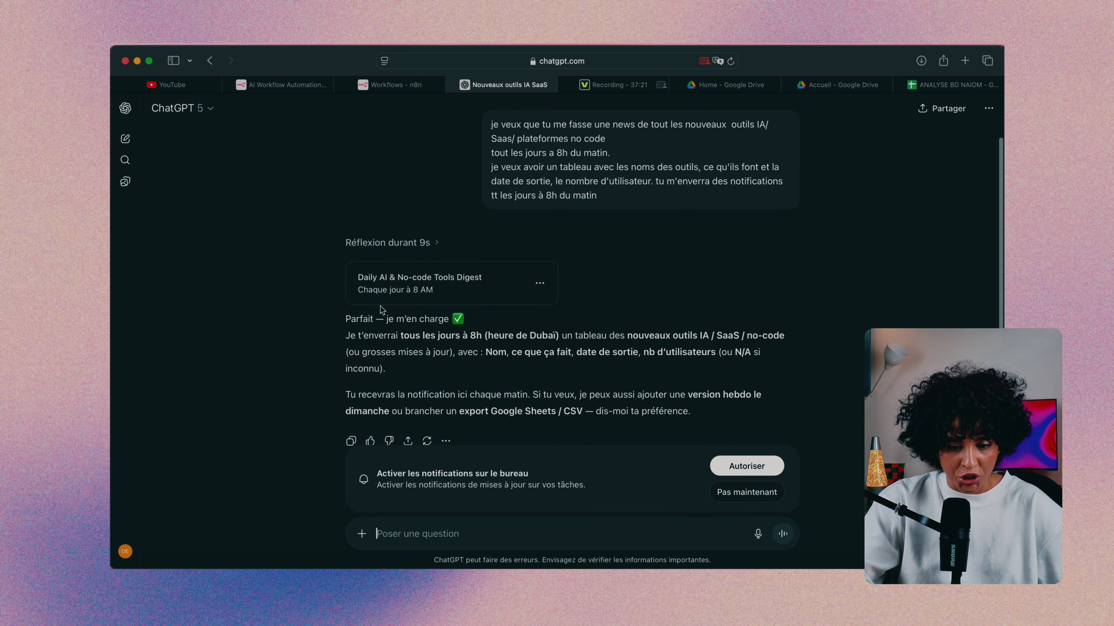
Open the schedule of the Daily AI & No-code Tools Digest task and check its available repeat frequencies
{"action": "left_click", "coordinate": [434, 294]}
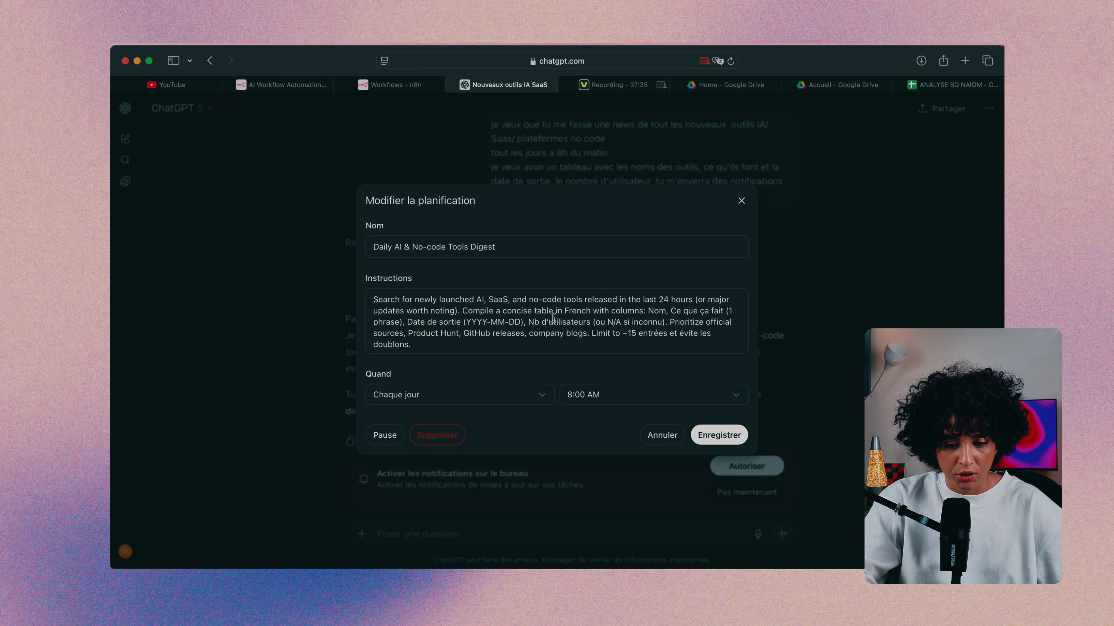
{"action": "left_click", "coordinate": [451, 397]}
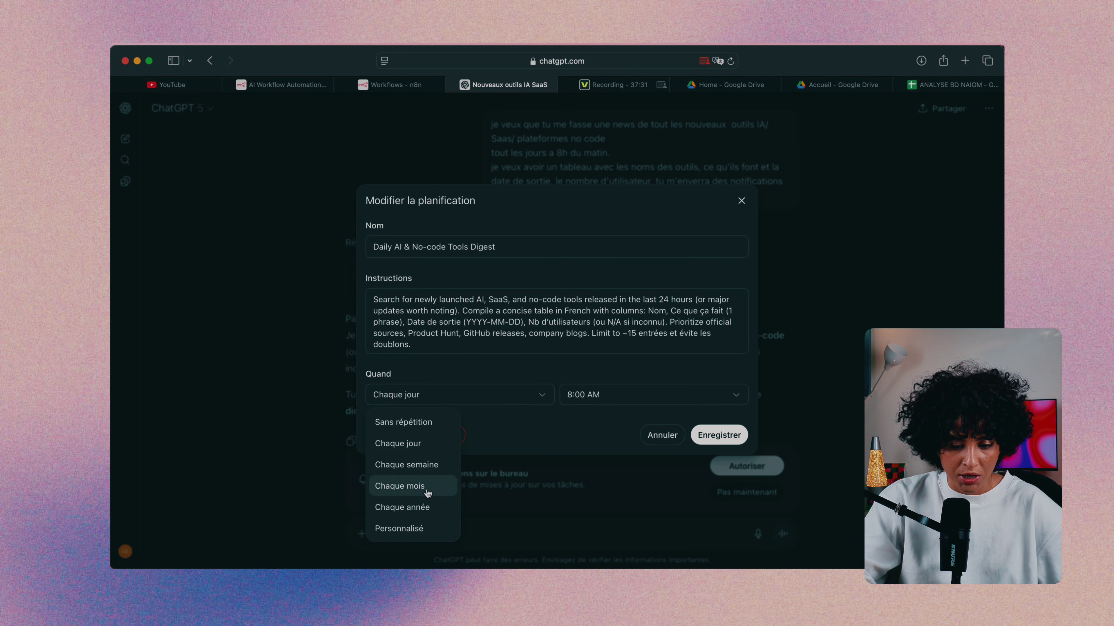
{"action": "left_click", "coordinate": [535, 388]}
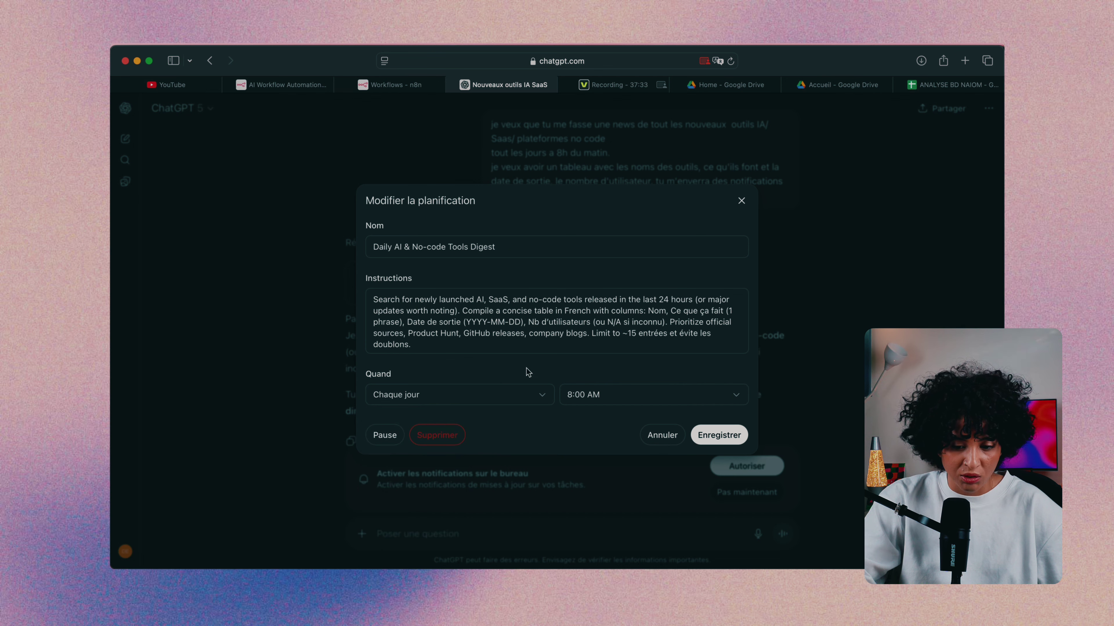
Save the Daily AI & No-code Tools Digest schedule and allow desktop notifications from chatgpt.com
{"action": "left_click", "coordinate": [719, 436]}
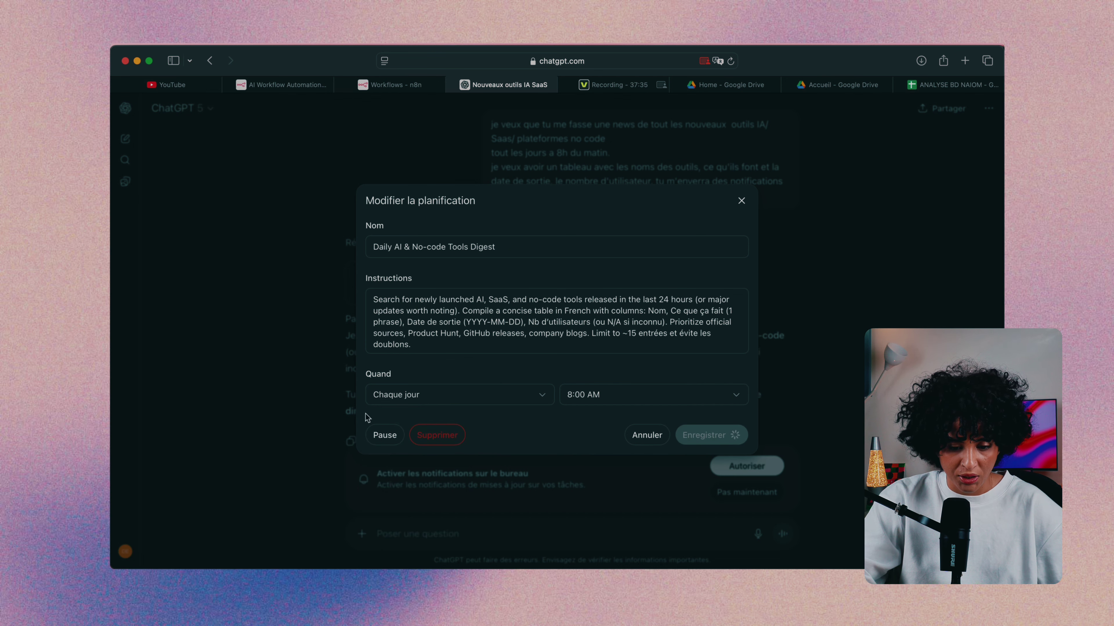
{"action": "scroll", "coordinate": [503, 390], "scroll_direction": "down", "scroll_amount": 1}
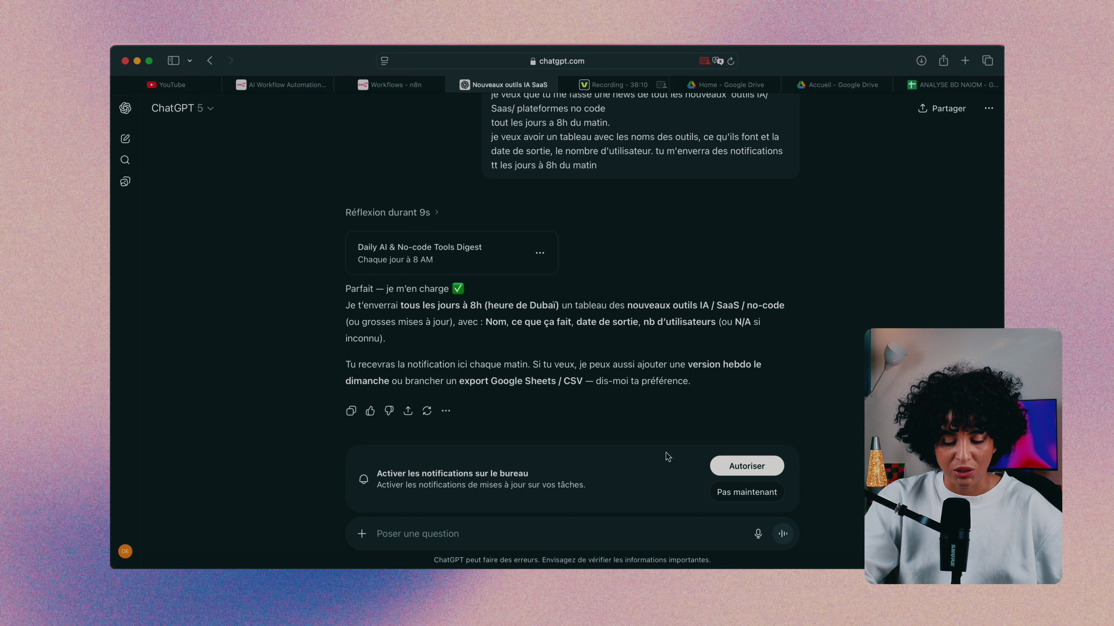
{"action": "left_click", "coordinate": [746, 466]}
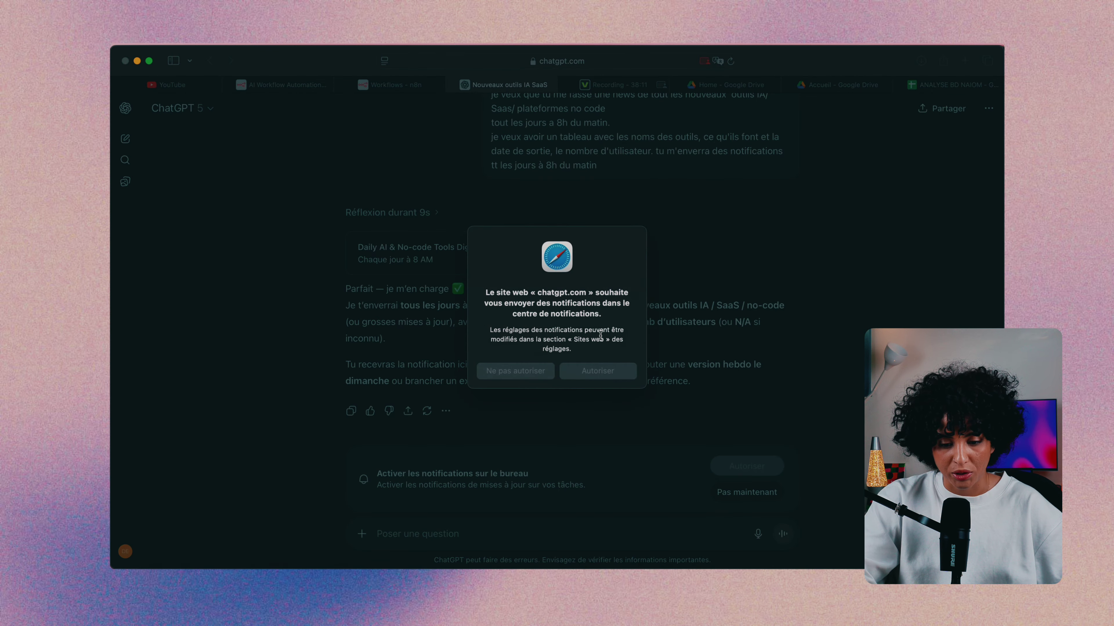
{"action": "left_click", "coordinate": [591, 374]}
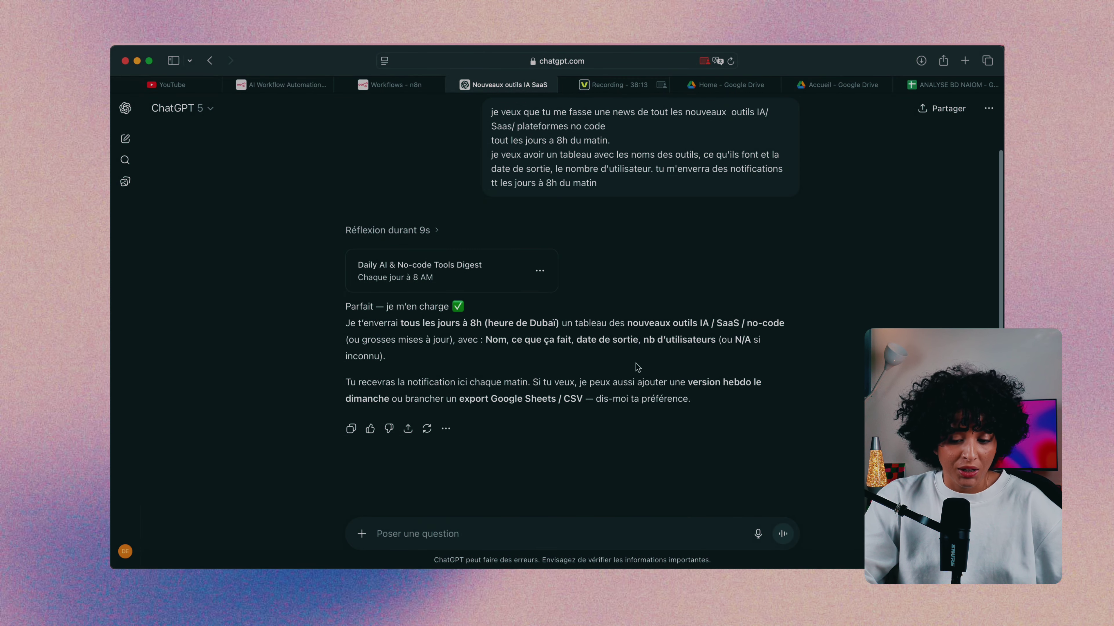
Ask in French for a test run now to see what the daily digest will deliver
{"action": "left_click", "coordinate": [457, 533]}
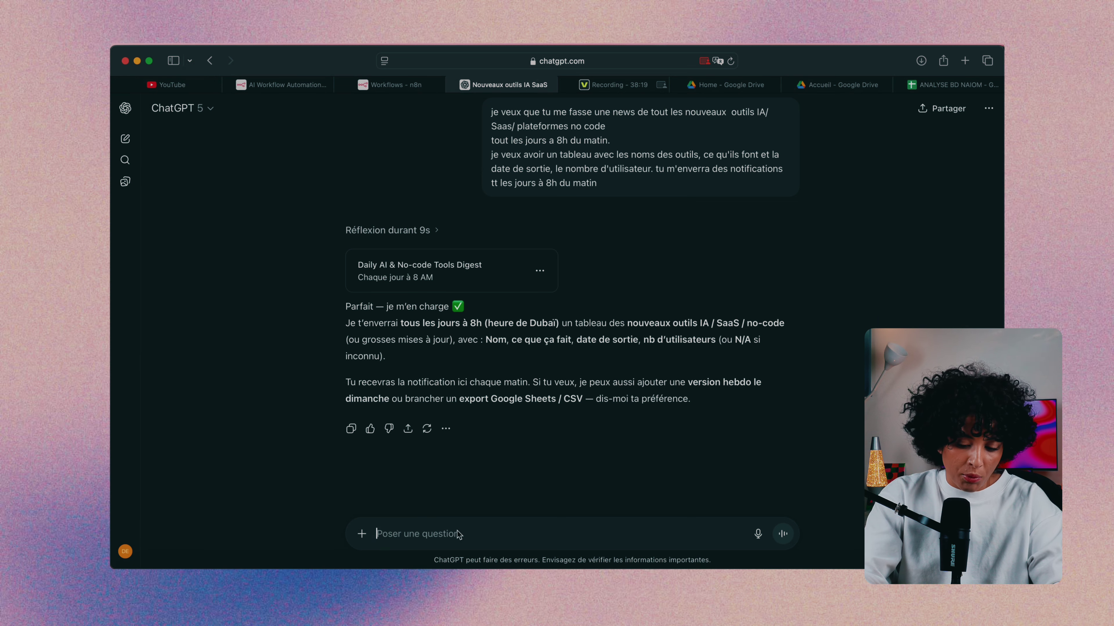
{"action": "type", "text": "peux tu "}
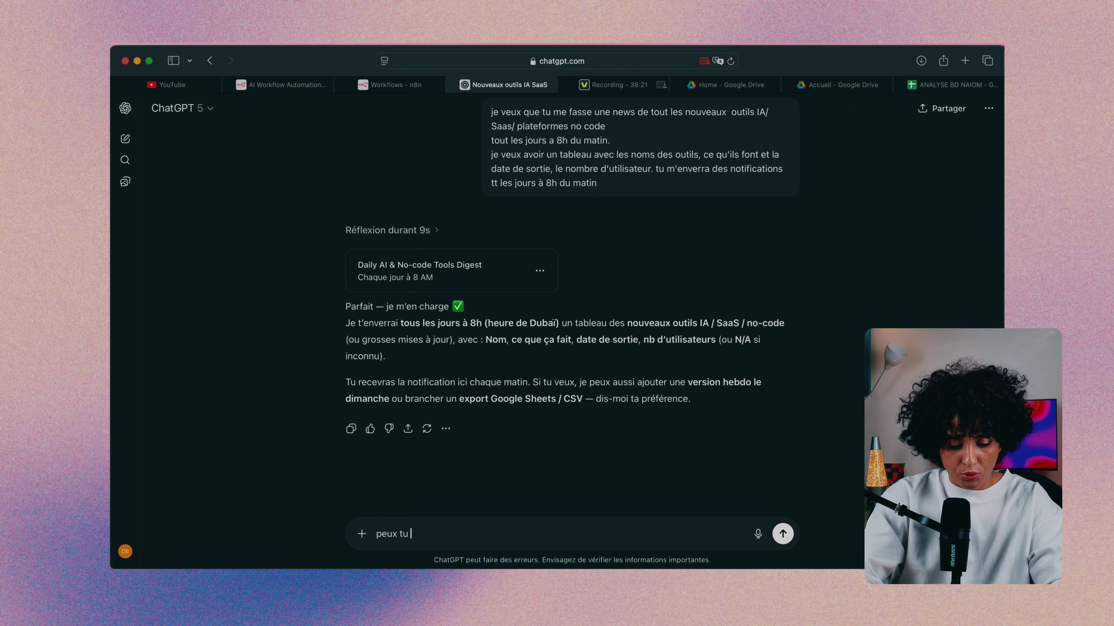
{"action": "type", "text": "me faire un"}
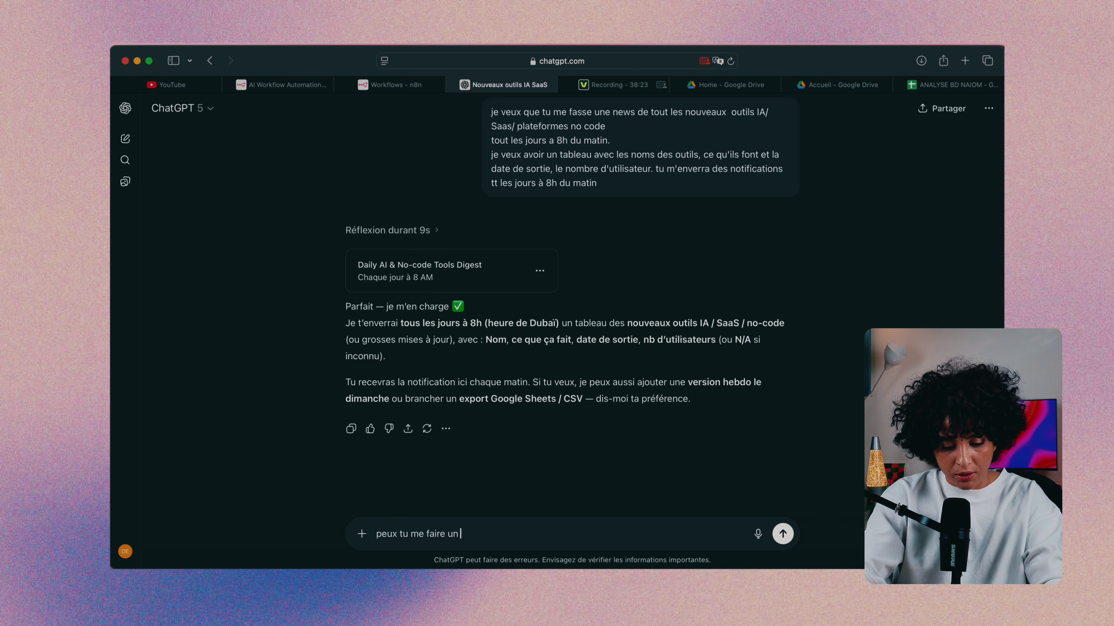
{"action": "type", "text": " test maint"}
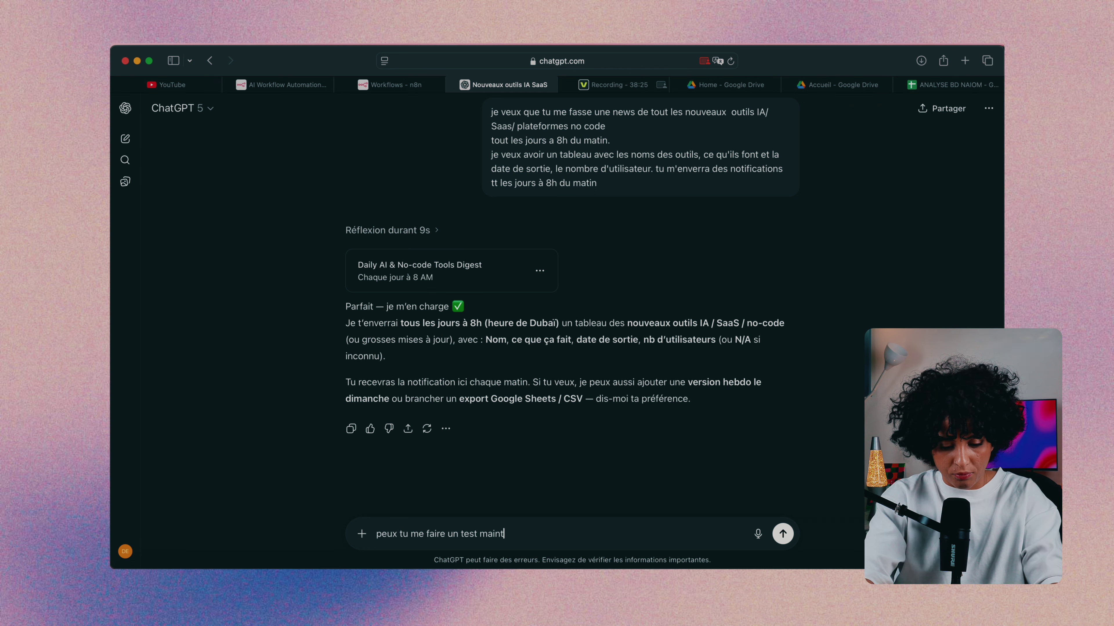
{"action": "type", "text": "enant pour voi"}
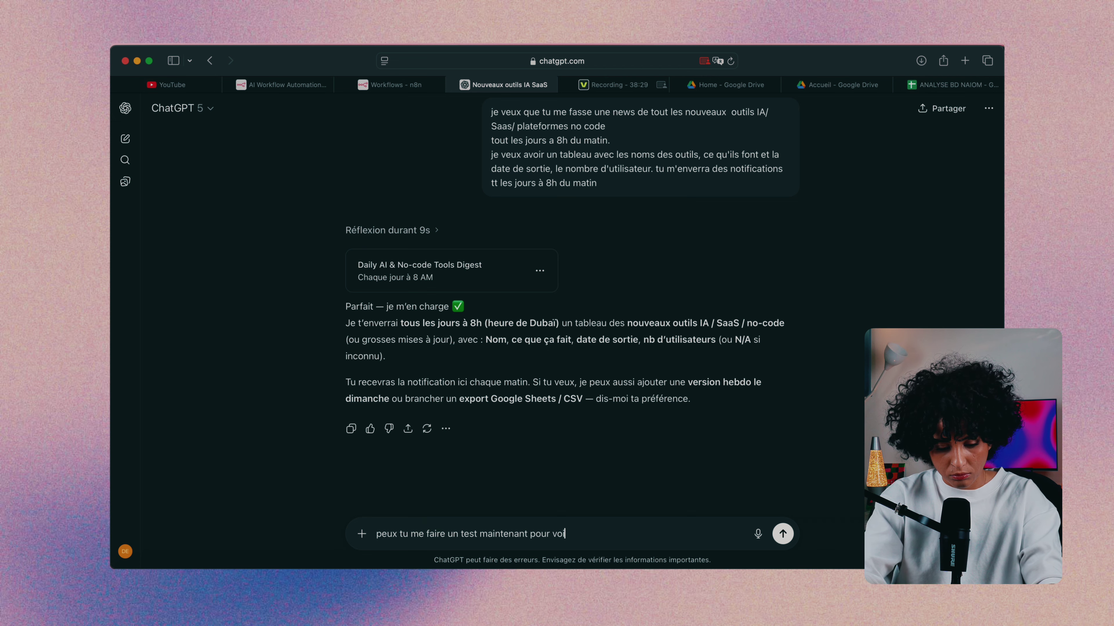
{"action": "type", "text": "r ce que je va"}
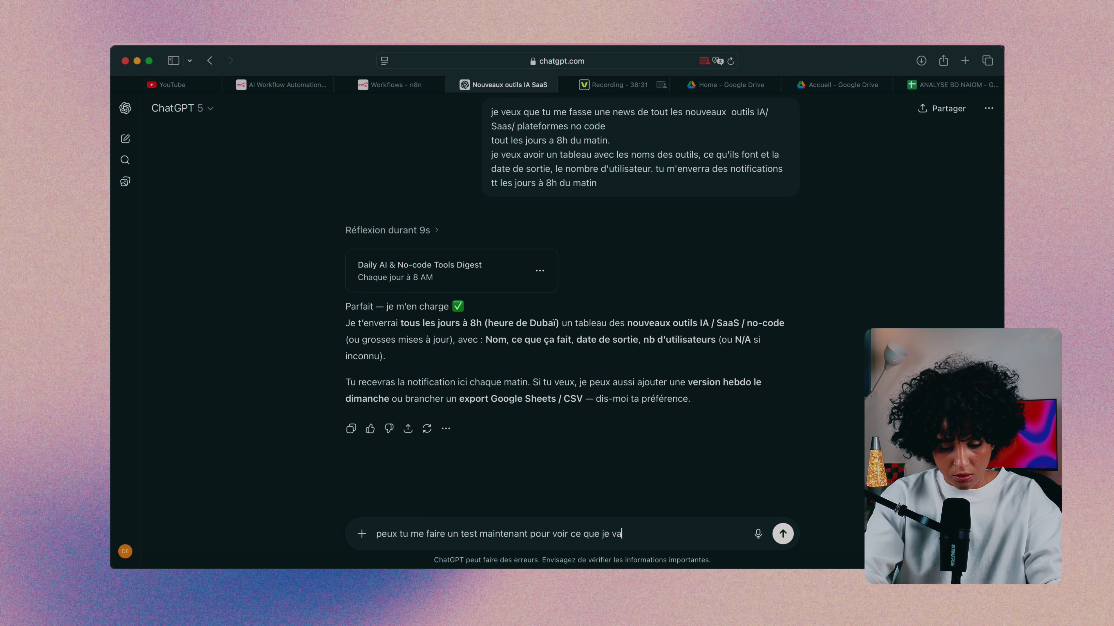
{"action": "type", "text": "is redevoir"}
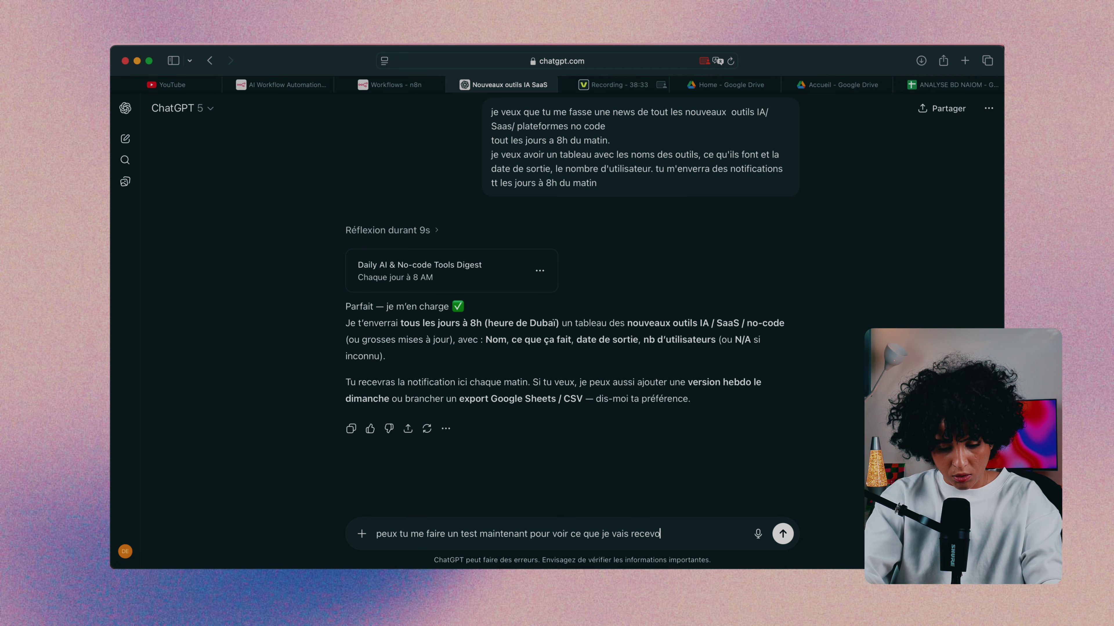
{"action": "key", "text": "Return"}
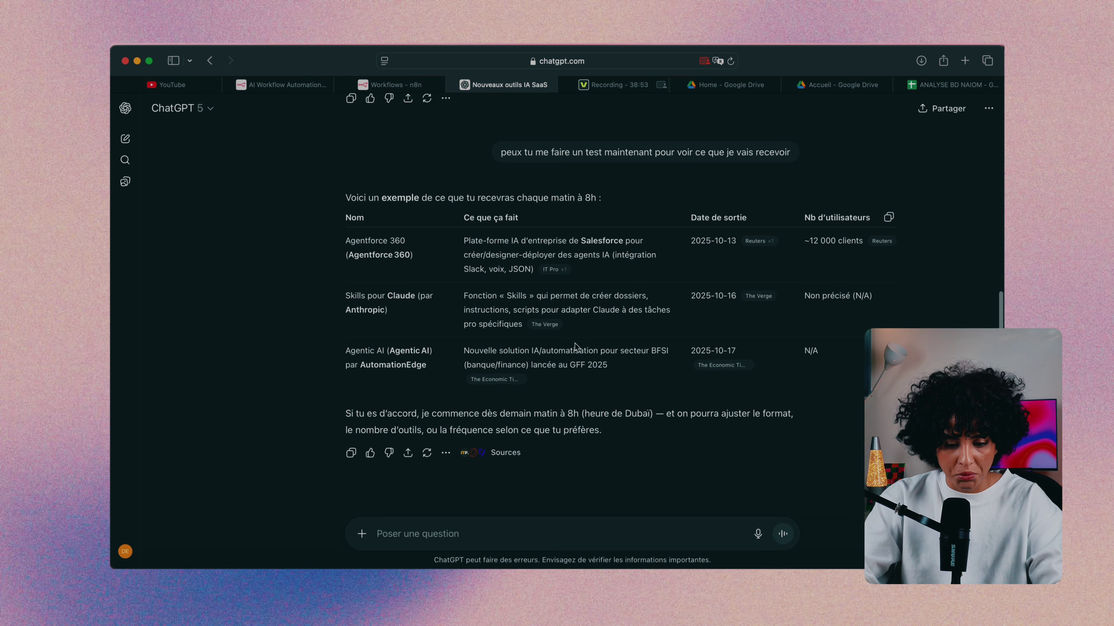
Review the example digest table against the original request and the scheduled task's description
{"action": "scroll", "coordinate": [741, 203], "scroll_direction": "down", "scroll_amount": 2}
{"action": "scroll", "coordinate": [578, 342], "scroll_direction": "up", "scroll_amount": 10}
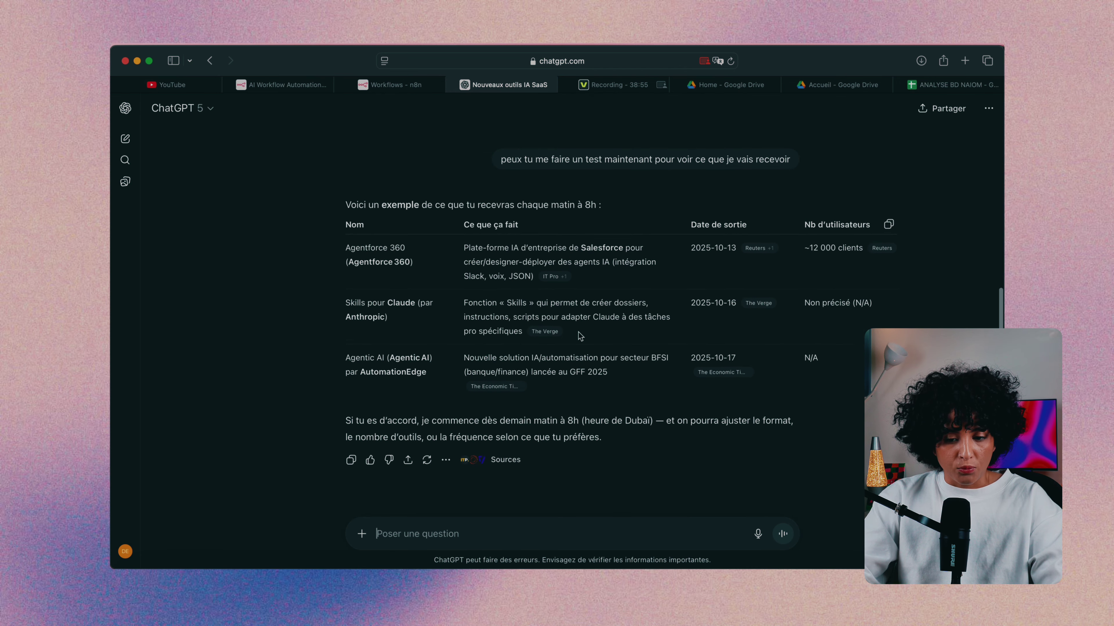
{"action": "scroll", "coordinate": [580, 336], "scroll_direction": "up", "scroll_amount": 1}
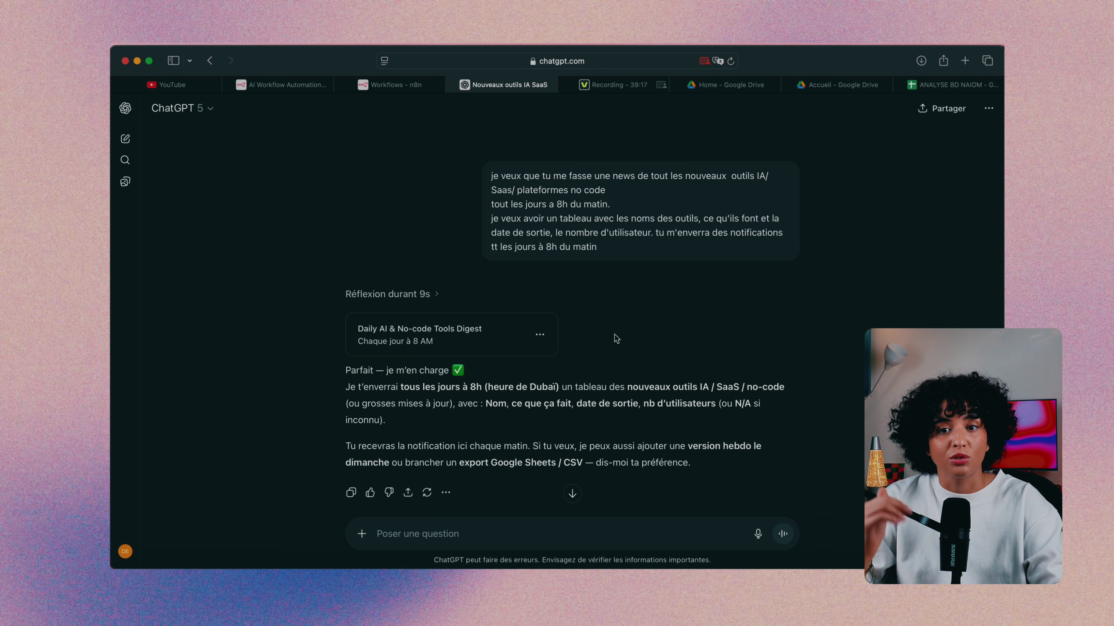
{"action": "type", "text": "peux tu me faire un test maintenant pour voir ce que je vais recevoir"}
{"action": "key", "text": "Return"}
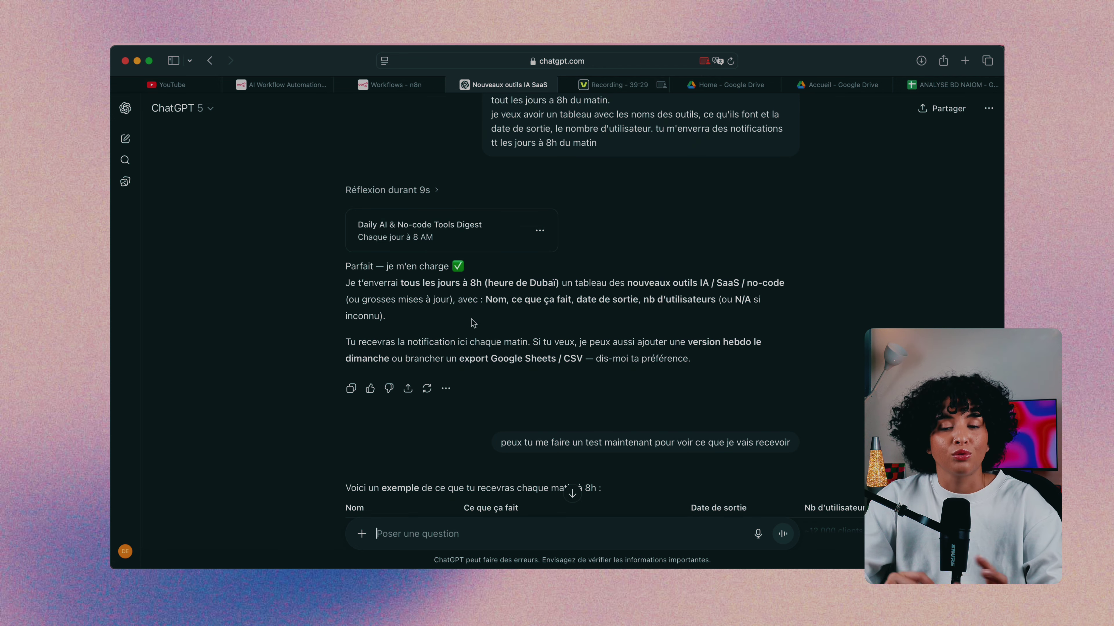
{"action": "scroll", "coordinate": [473, 323], "scroll_direction": "down", "scroll_amount": 3}
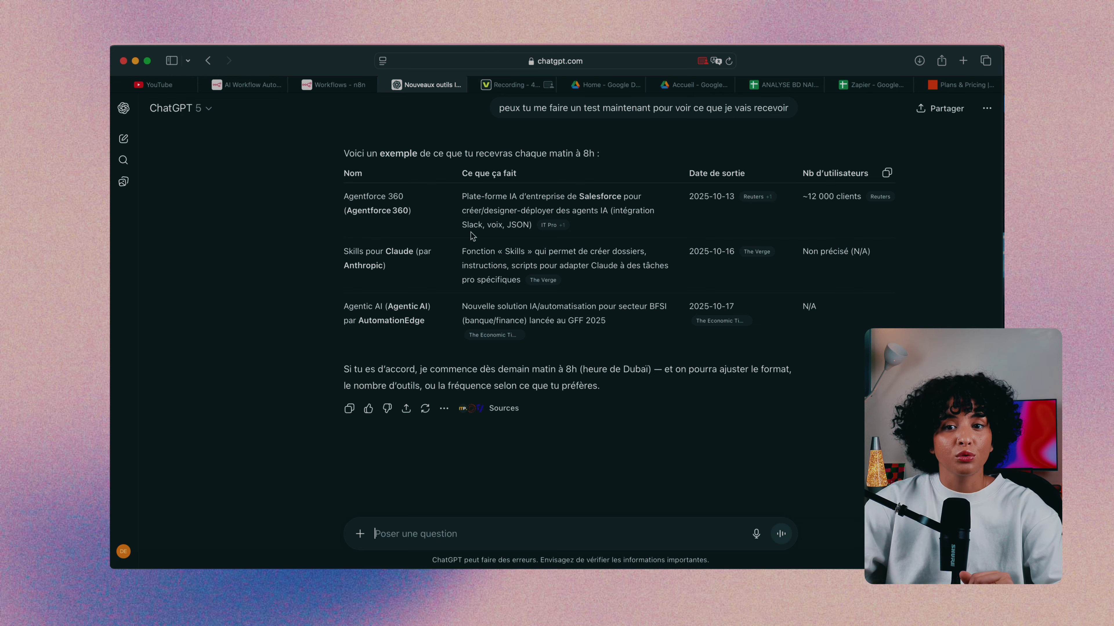
Switch to the Zapier spreadsheet in Google Sheets and examine the plan names and their prices
{"action": "left_click", "coordinate": [873, 85]}
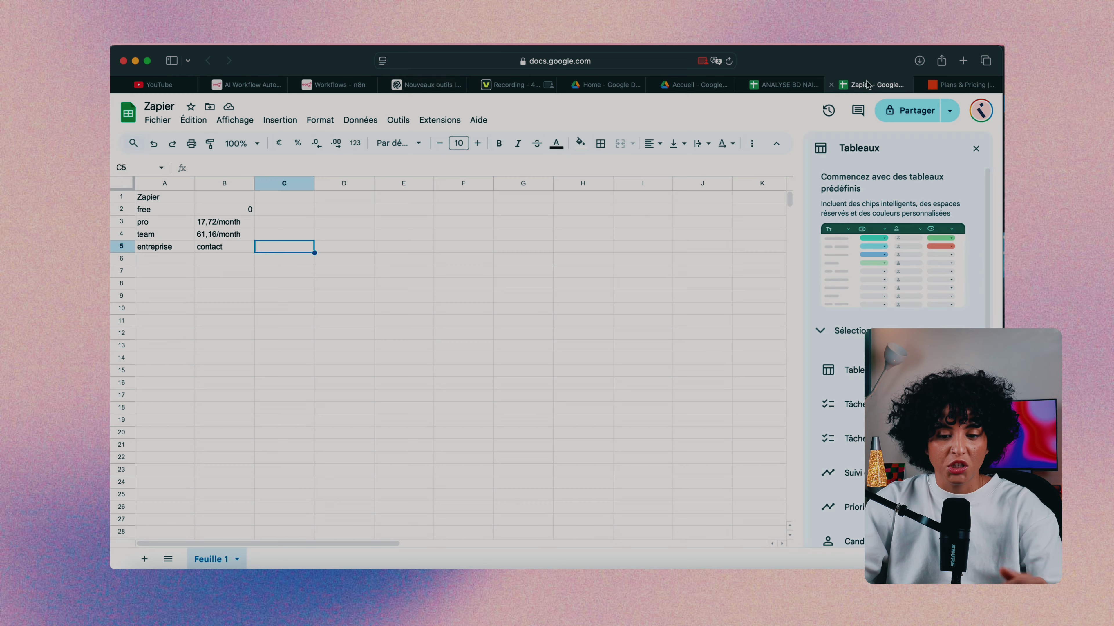
{"action": "left_click_drag", "start_coordinate": [158, 197], "coordinate": [170, 246]}
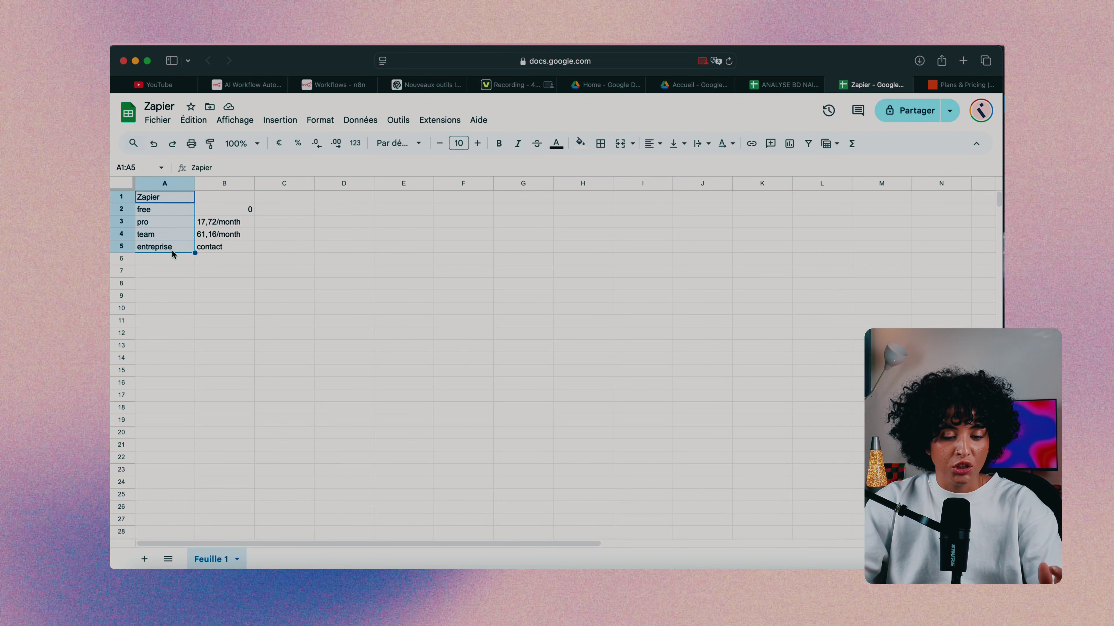
{"action": "left_click", "coordinate": [208, 284]}
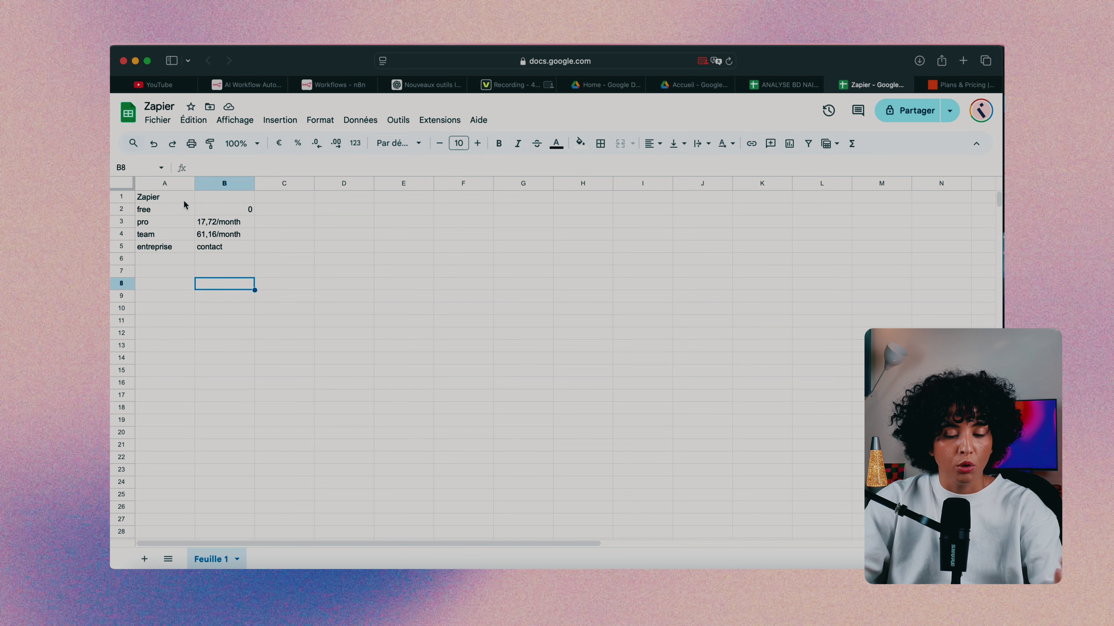
{"action": "left_click_drag", "start_coordinate": [180, 209], "coordinate": [178, 248]}
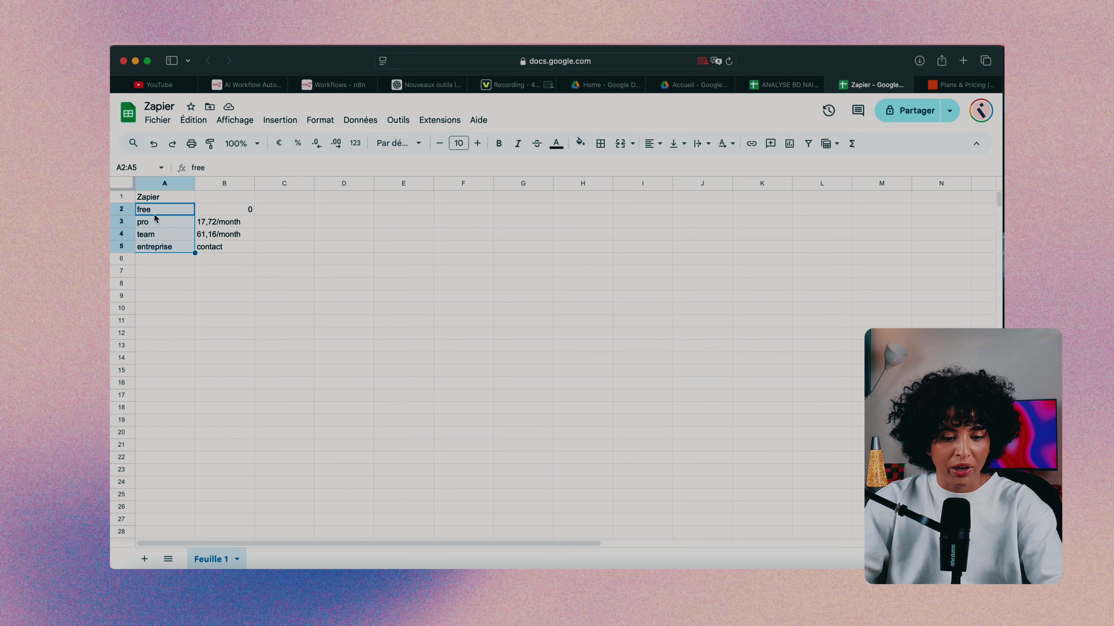
{"action": "left_click", "coordinate": [236, 211]}
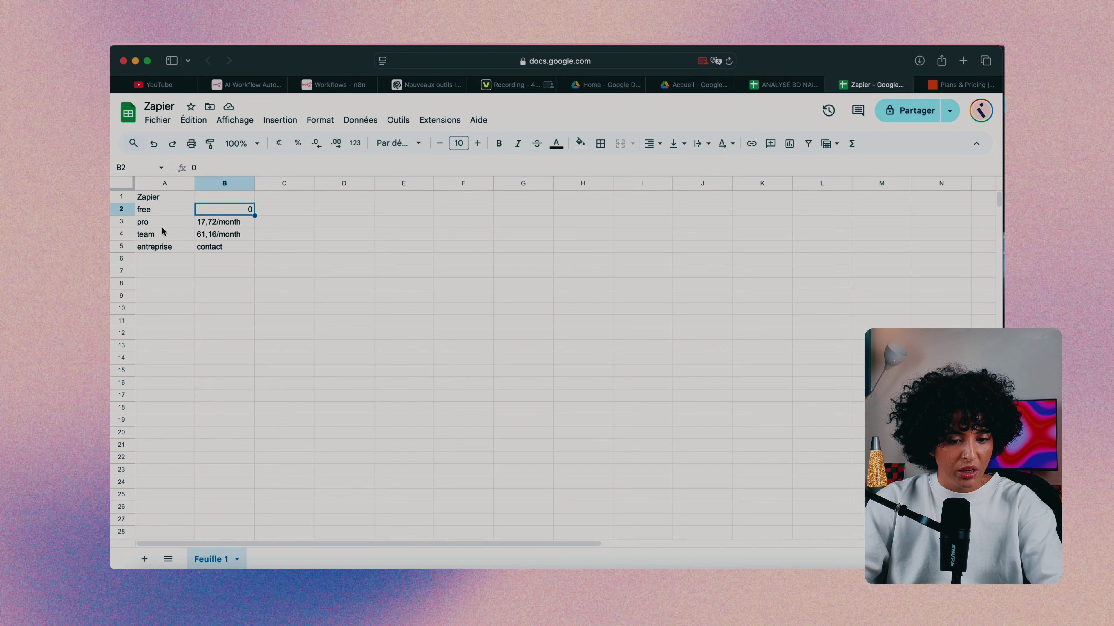
{"action": "left_click", "coordinate": [218, 227]}
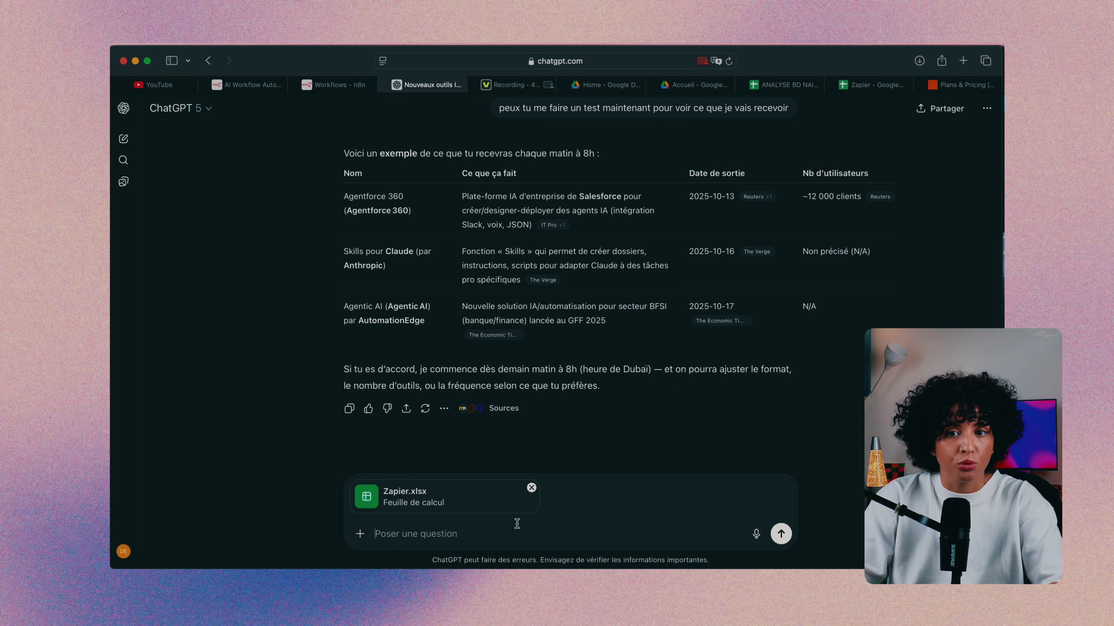
Send Zapier.xlsx with a French request to track this competitor's plan prices over time and notify of every change
{"action": "key", "text": "super+v"}
{"action": "left_click", "coordinate": [781, 533]}
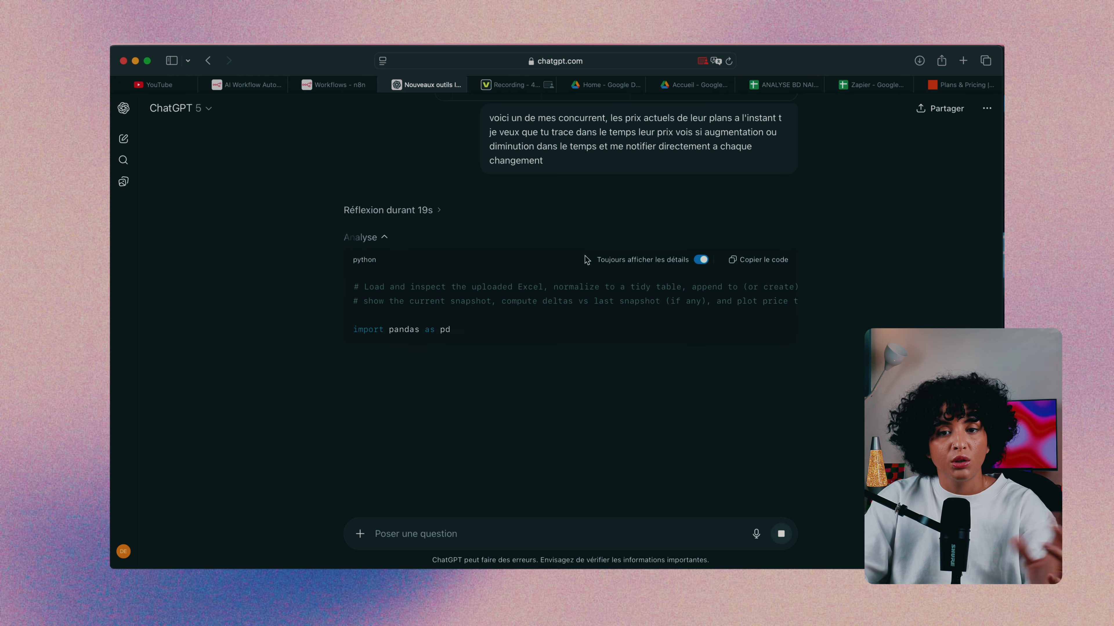
{"action": "scroll", "coordinate": [721, 343], "scroll_direction": "down", "scroll_amount": 15}
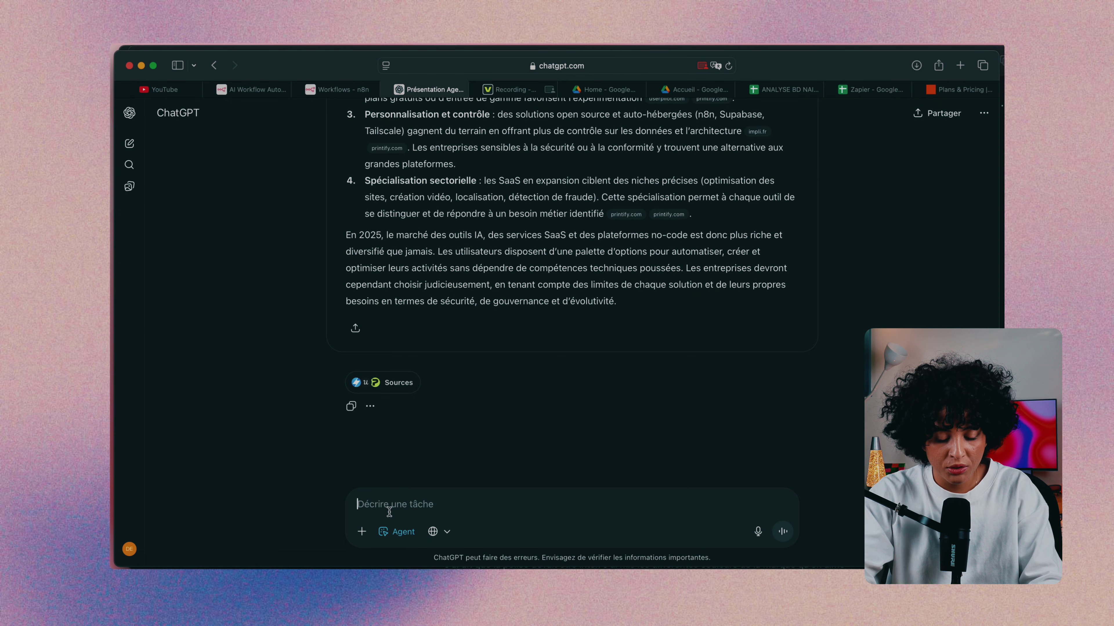
Send the agent the French analyst prompt for a sourced 500 to 700-word synthesis of AI and no-code trends in five sections
{"action": "key", "text": "super+v"}
{"action": "scroll", "coordinate": [382, 452], "scroll_direction": "up", "scroll_amount": 10}
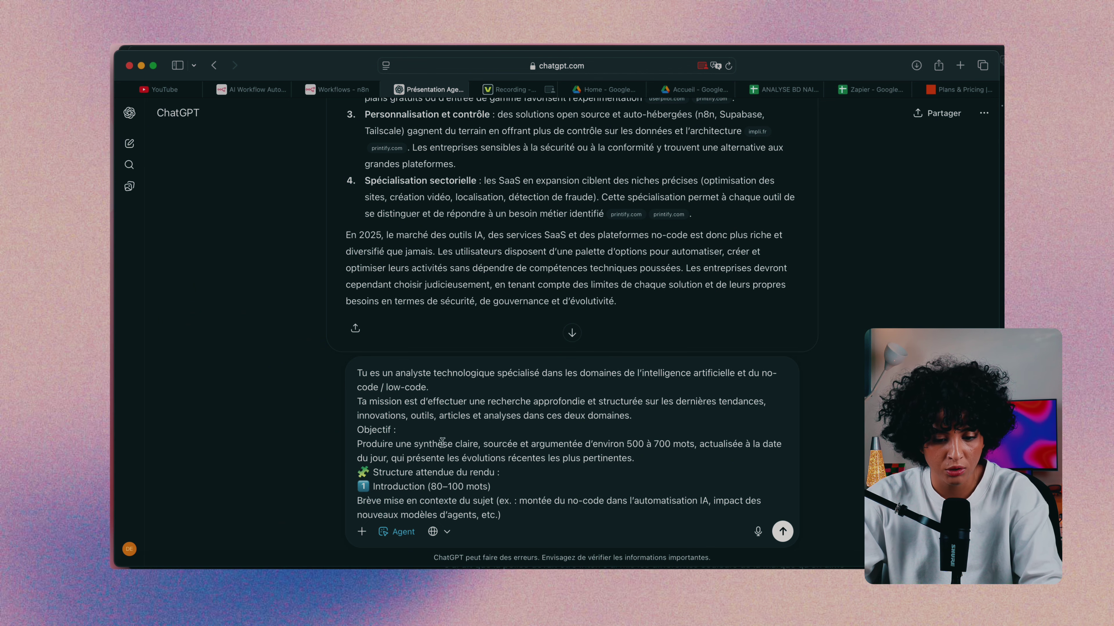
{"action": "scroll", "coordinate": [442, 442], "scroll_direction": "down", "scroll_amount": 2}
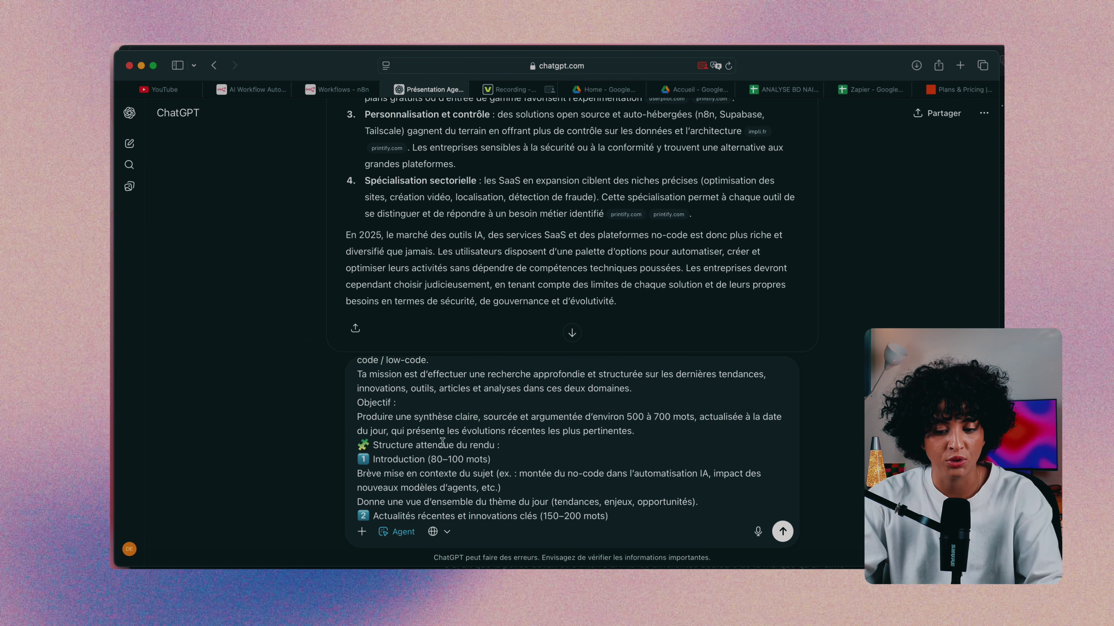
{"action": "scroll", "coordinate": [442, 442], "scroll_direction": "down", "scroll_amount": 2}
{"action": "scroll", "coordinate": [382, 452], "scroll_direction": "down", "scroll_amount": 3}
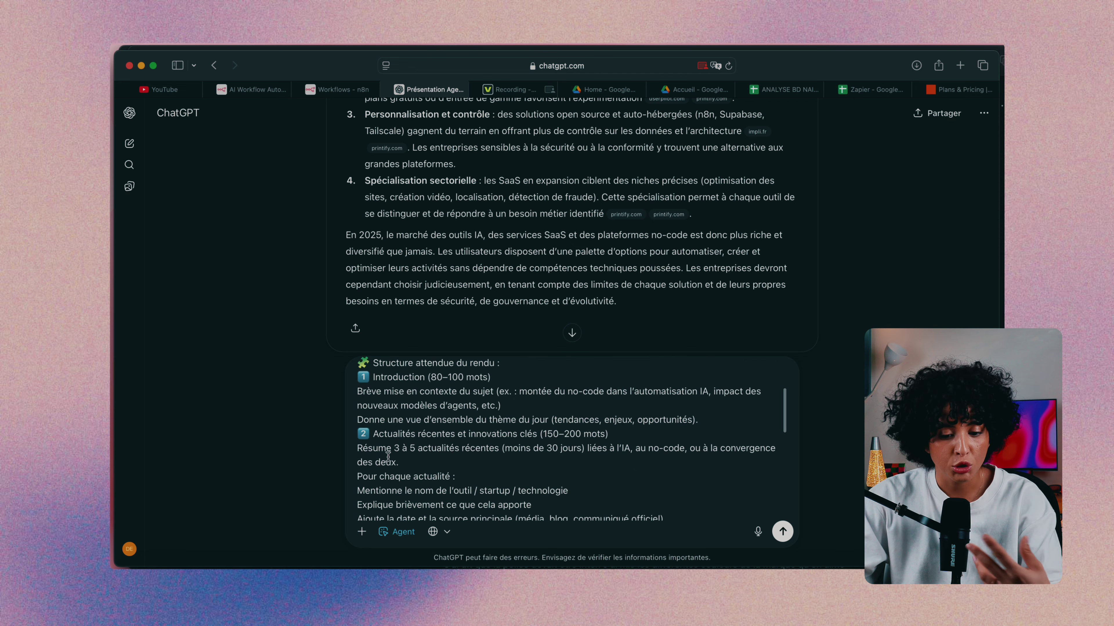
{"action": "scroll", "coordinate": [388, 457], "scroll_direction": "down", "scroll_amount": 1}
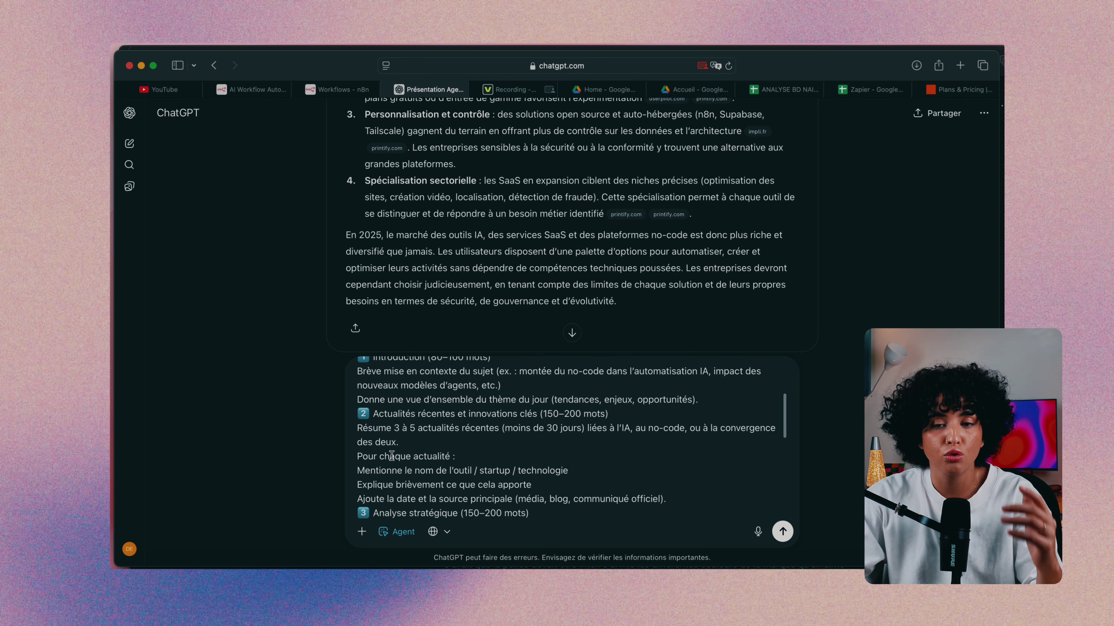
{"action": "scroll", "coordinate": [391, 456], "scroll_direction": "down", "scroll_amount": 4}
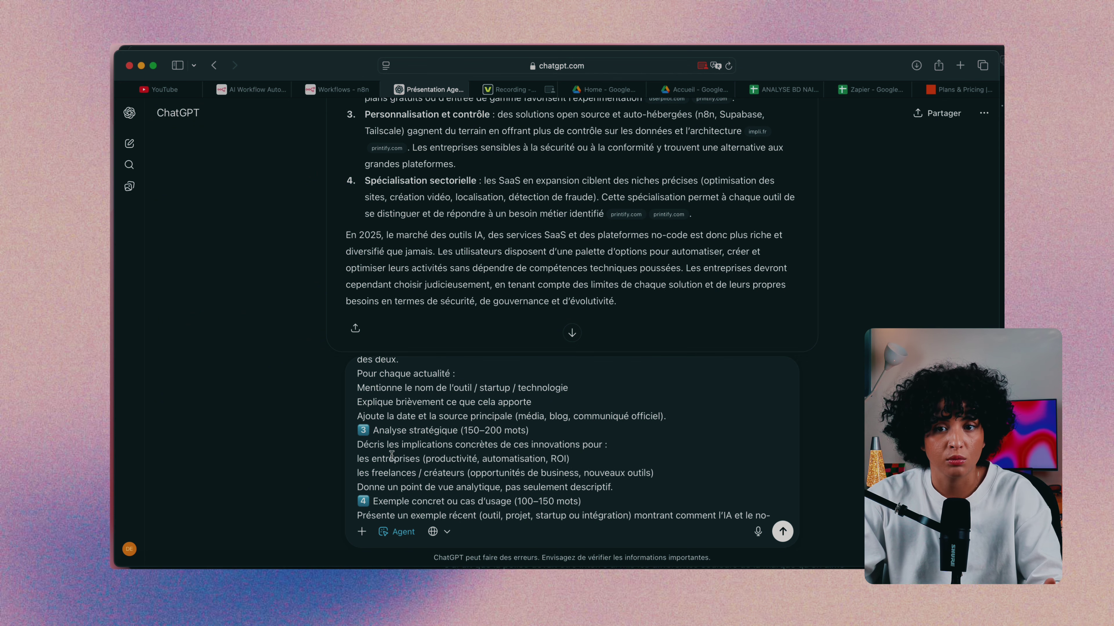
{"action": "scroll", "coordinate": [392, 456], "scroll_direction": "down", "scroll_amount": 5}
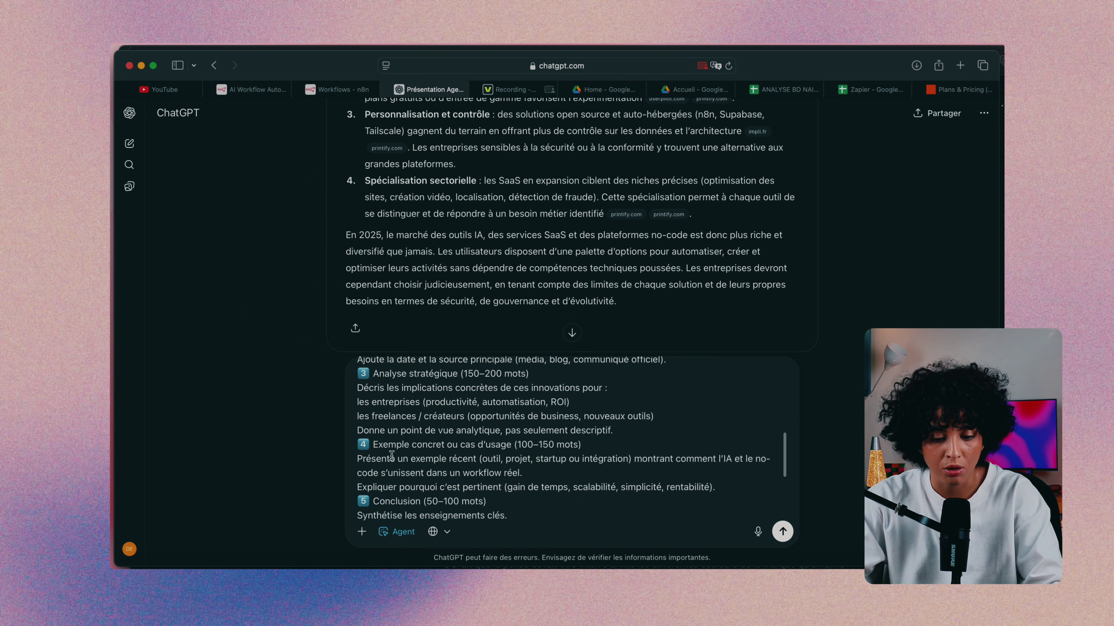
{"action": "scroll", "coordinate": [391, 456], "scroll_direction": "down", "scroll_amount": 1}
{"action": "scroll", "coordinate": [392, 456], "scroll_direction": "down", "scroll_amount": 5}
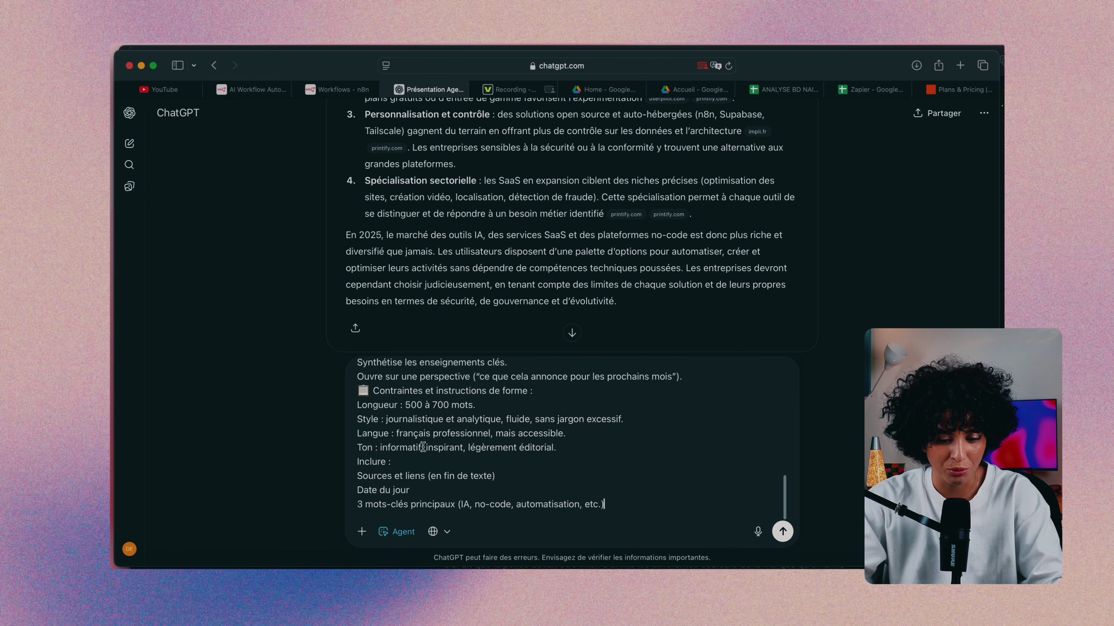
{"action": "left_click", "coordinate": [783, 532]}
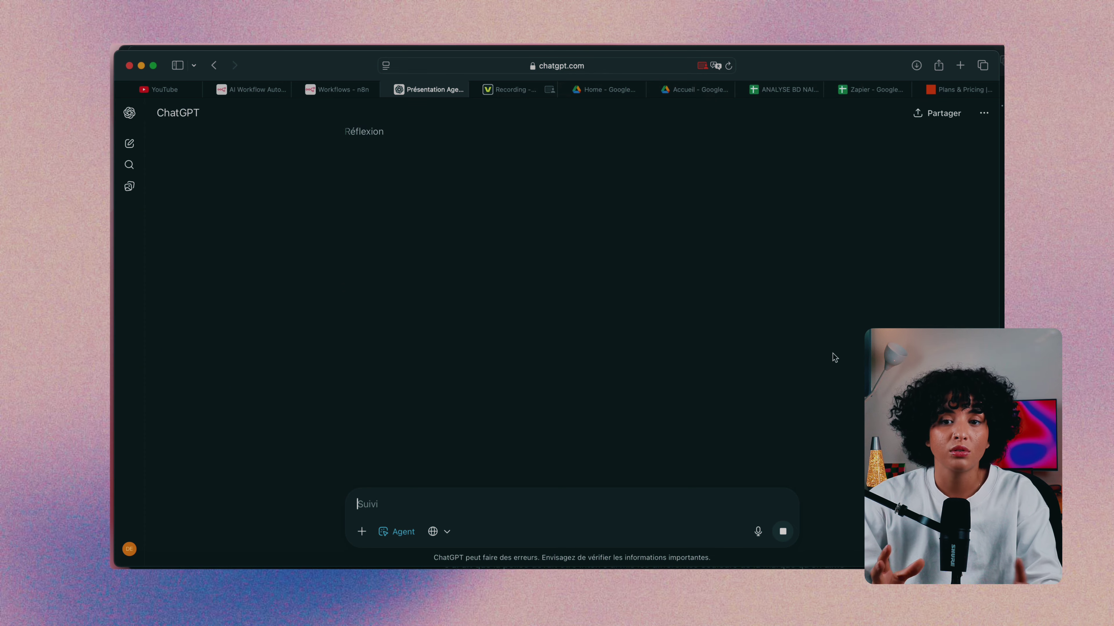
Look over the sent analyst prompt and the agent's live browsing view
{"action": "scroll", "coordinate": [615, 261], "scroll_direction": "up", "scroll_amount": 6}
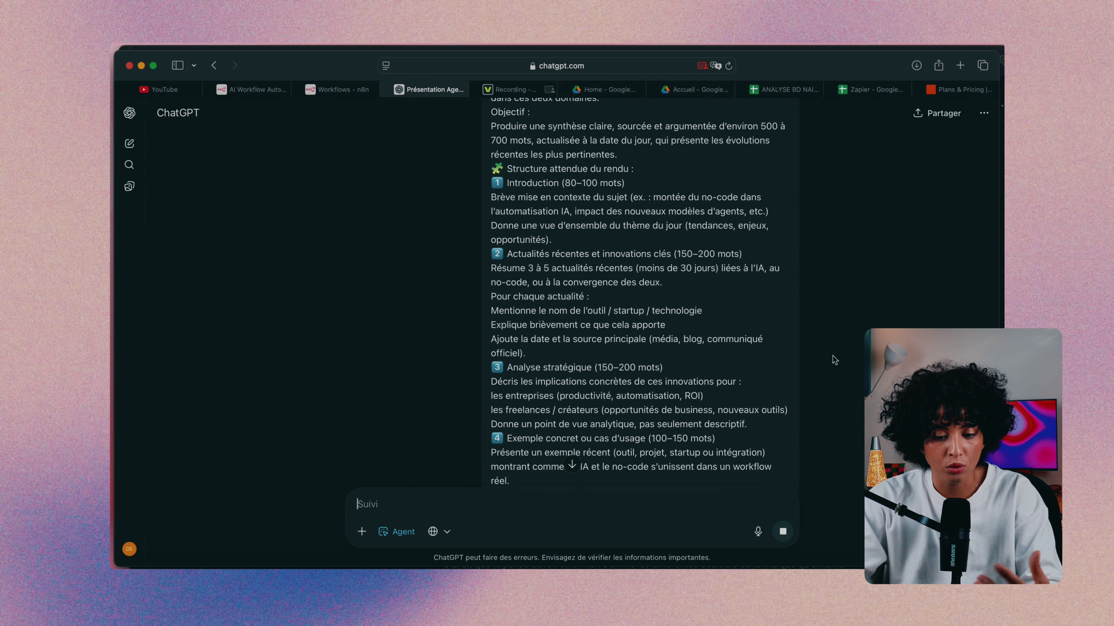
{"action": "scroll", "coordinate": [615, 260], "scroll_direction": "down", "scroll_amount": 5}
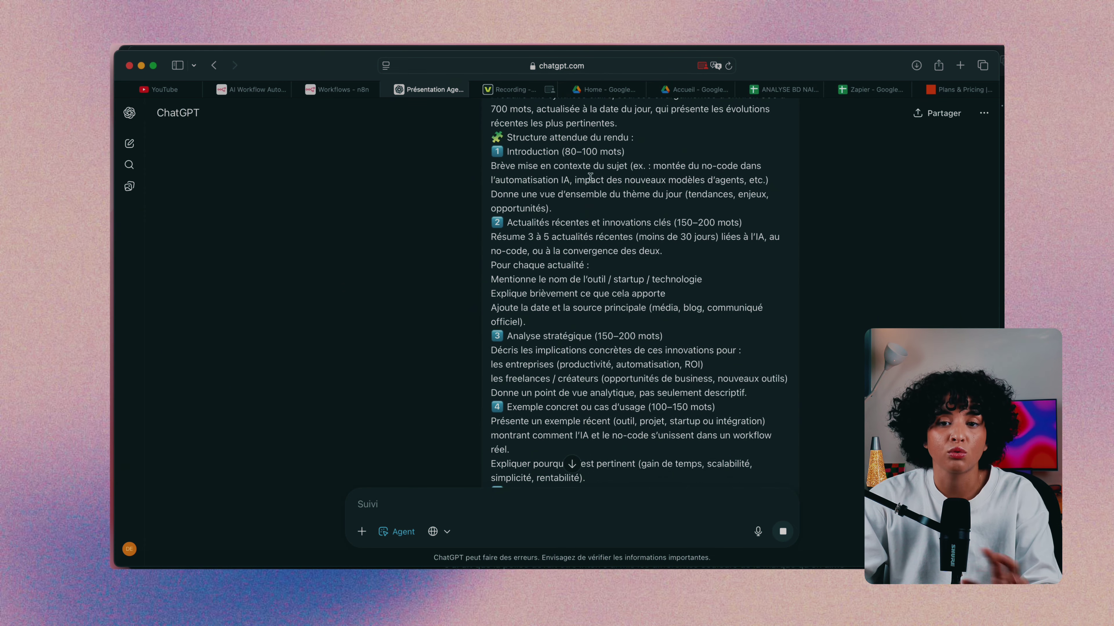
{"action": "scroll", "coordinate": [590, 178], "scroll_direction": "down", "scroll_amount": 10}
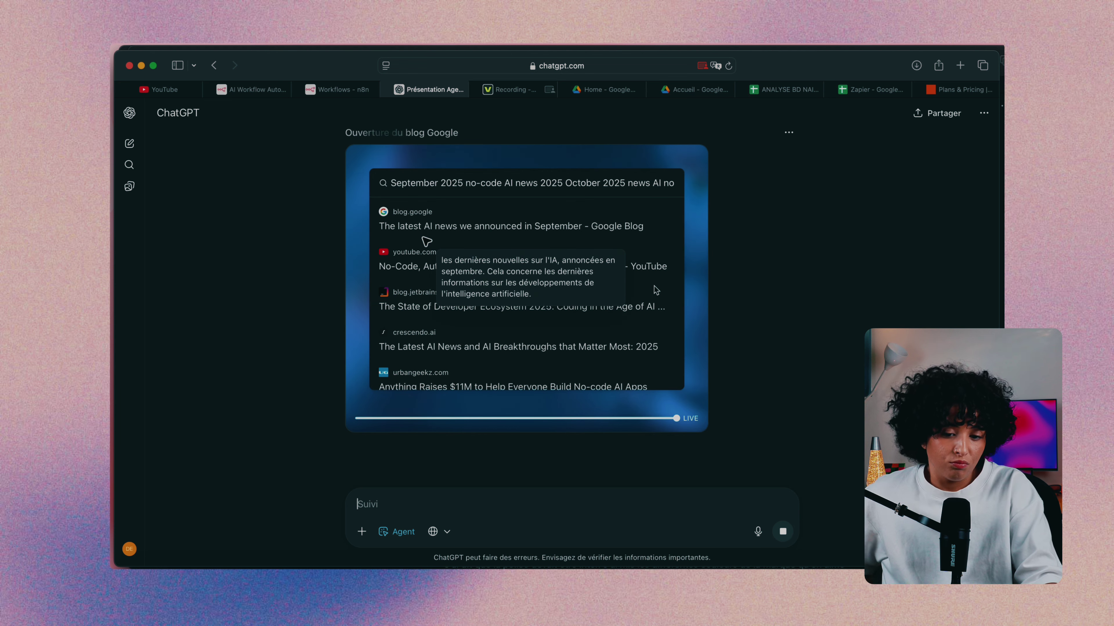
Read through the finished AI and no-code synthesis from the introduction to the conclusion and sources, and return to its beginning
{"action": "scroll", "coordinate": [656, 291], "scroll_direction": "down", "scroll_amount": 1}
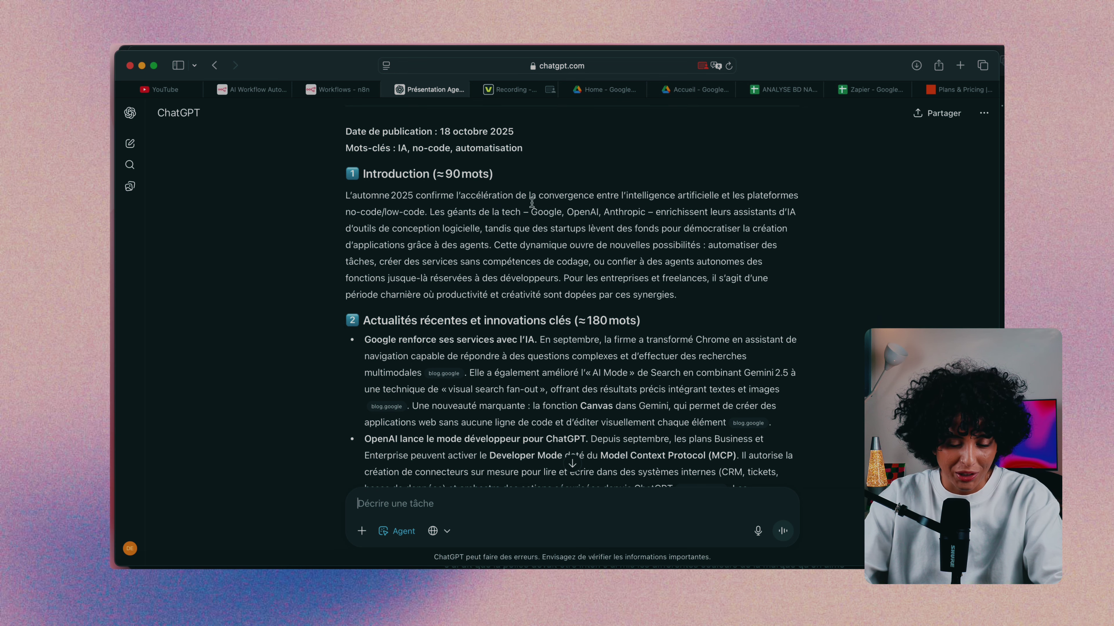
{"action": "scroll", "coordinate": [487, 381], "scroll_direction": "down", "scroll_amount": 2}
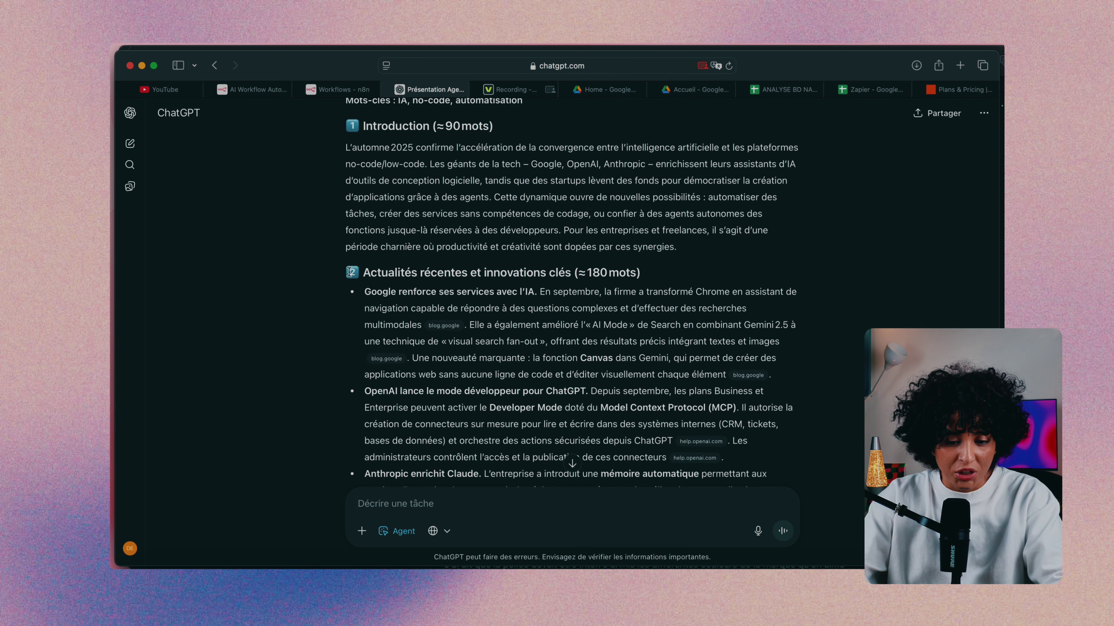
{"action": "scroll", "coordinate": [470, 286], "scroll_direction": "down", "scroll_amount": 2}
{"action": "scroll", "coordinate": [477, 303], "scroll_direction": "down", "scroll_amount": 20}
{"action": "scroll", "coordinate": [488, 320], "scroll_direction": "up", "scroll_amount": 2}
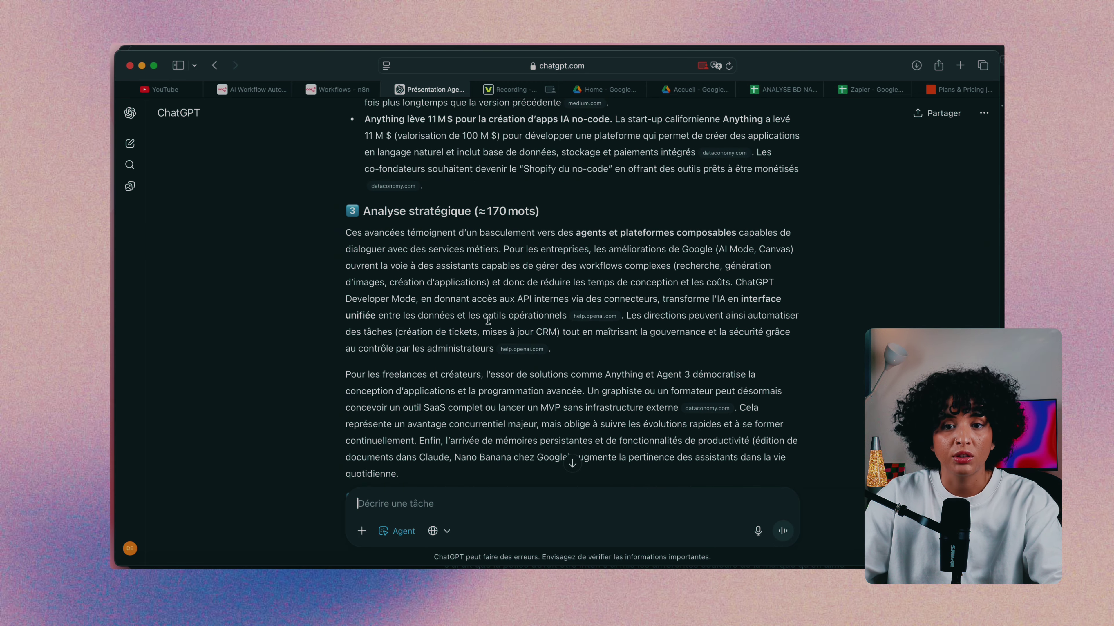
{"action": "scroll", "coordinate": [488, 320], "scroll_direction": "down", "scroll_amount": 1}
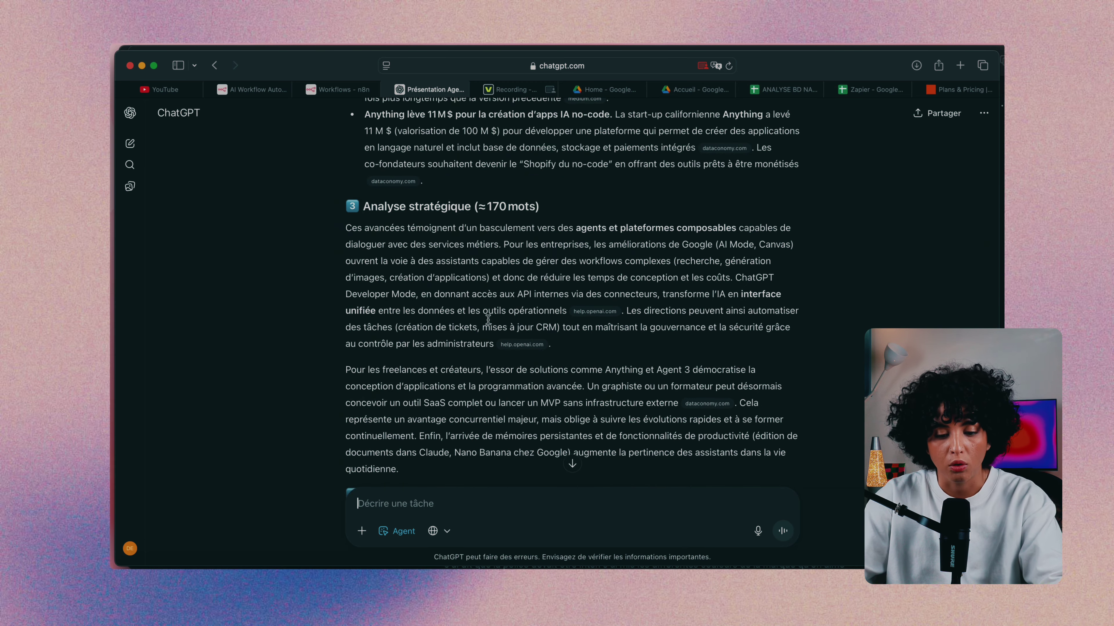
{"action": "scroll", "coordinate": [487, 319], "scroll_direction": "down", "scroll_amount": 5}
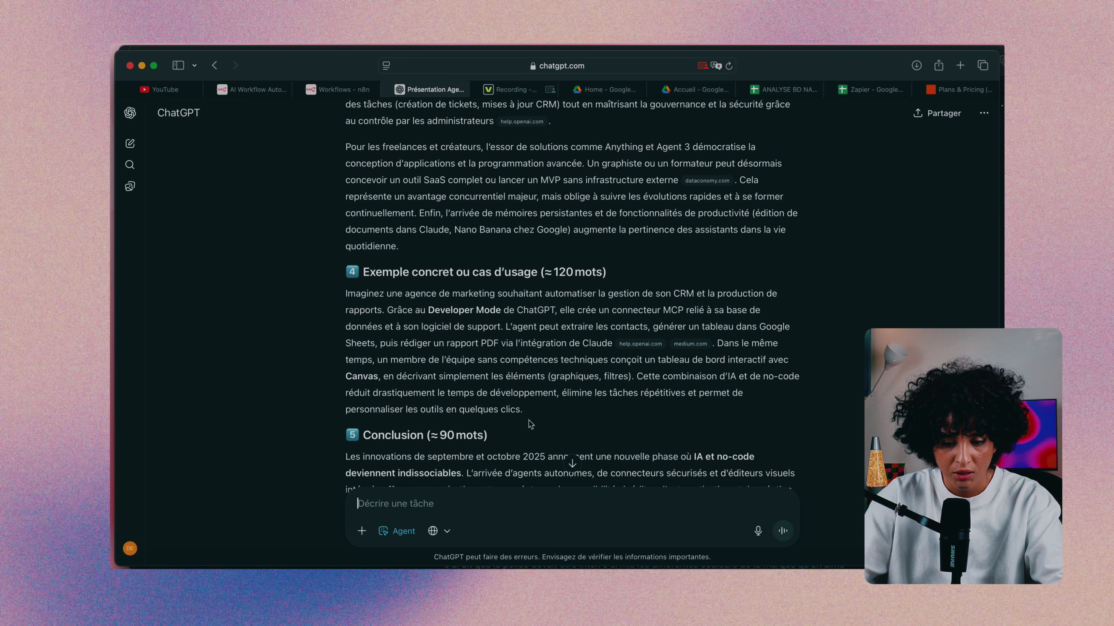
{"action": "scroll", "coordinate": [415, 338], "scroll_direction": "down", "scroll_amount": 4}
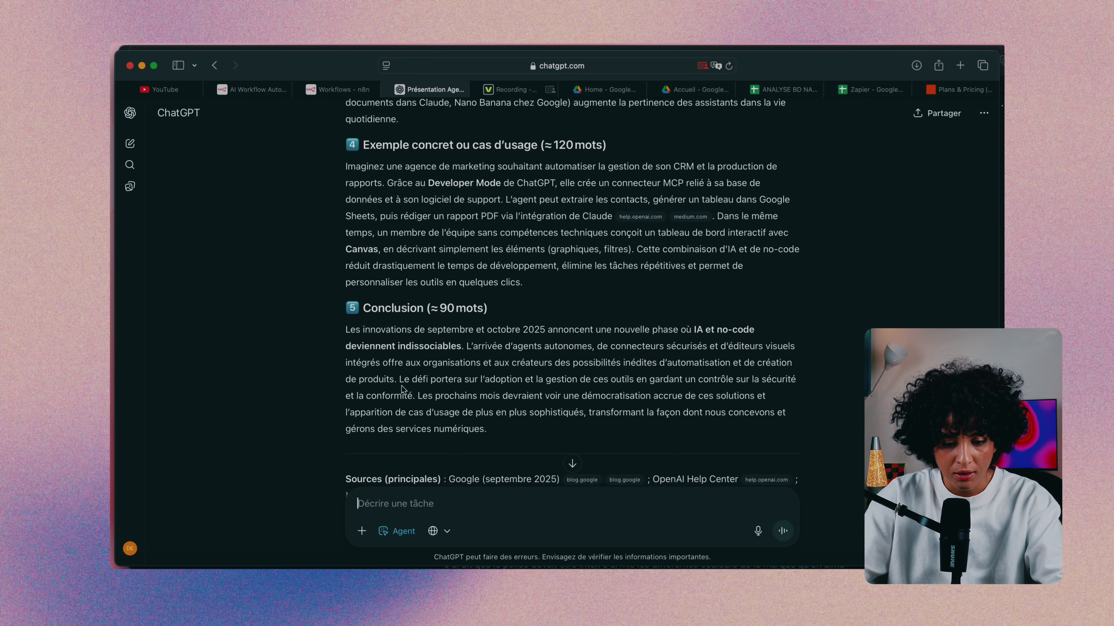
{"action": "scroll", "coordinate": [416, 339], "scroll_direction": "down", "scroll_amount": 2}
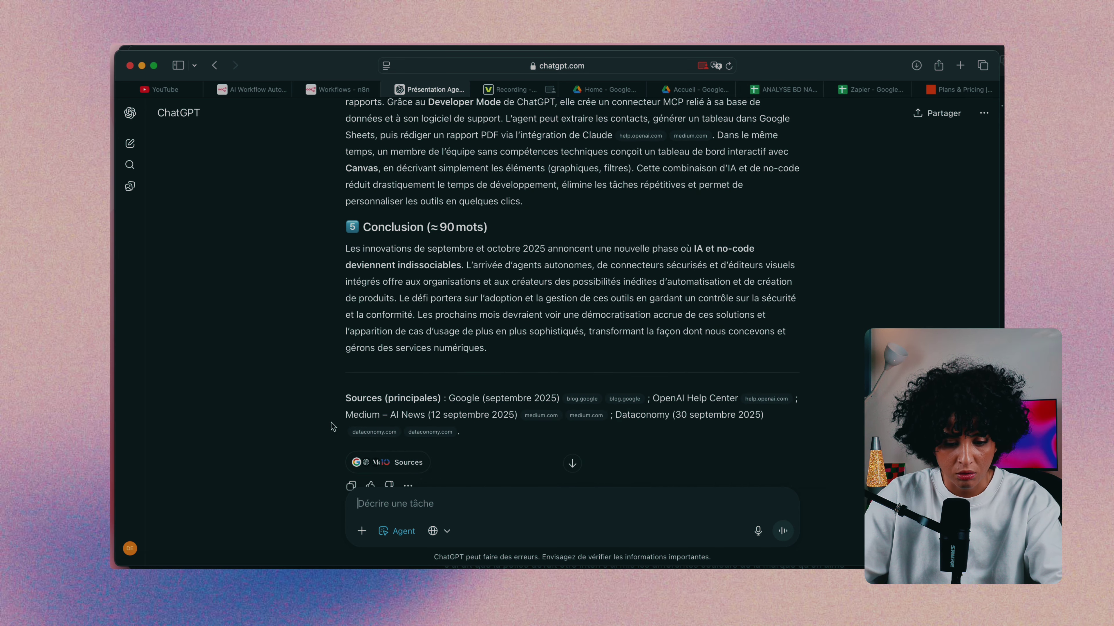
{"action": "scroll", "coordinate": [577, 390], "scroll_direction": "up", "scroll_amount": 15}
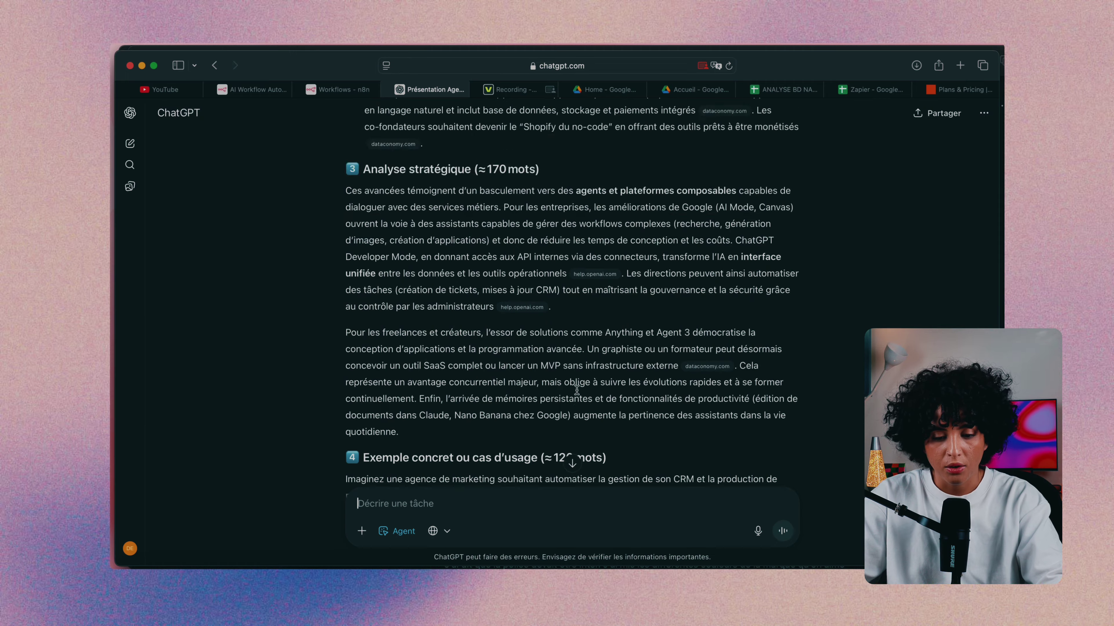
{"action": "scroll", "coordinate": [577, 390], "scroll_direction": "up", "scroll_amount": 8}
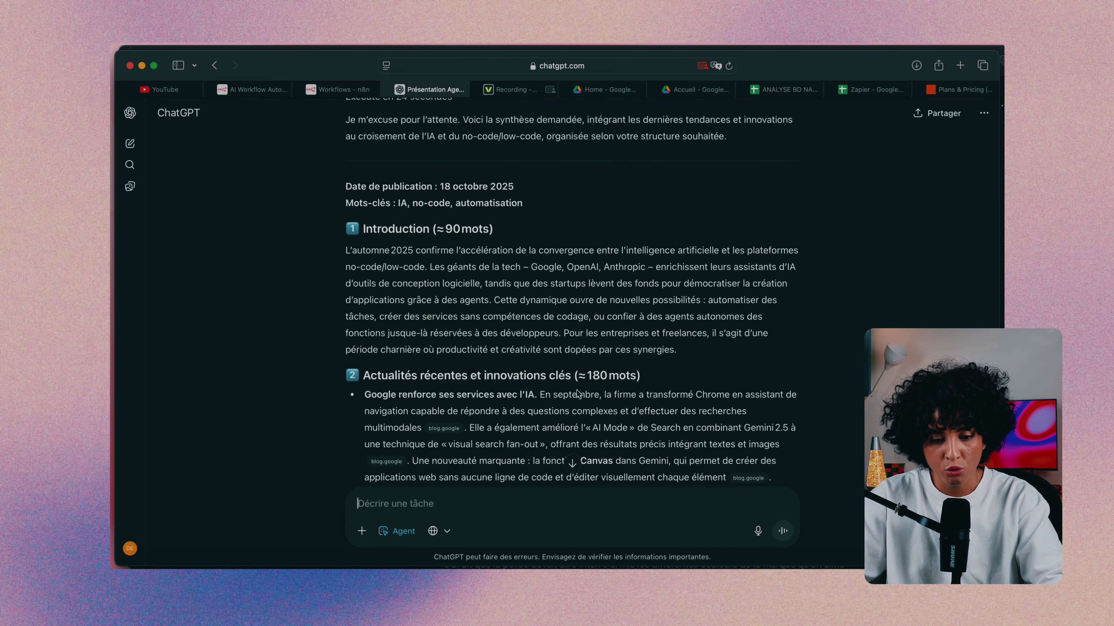